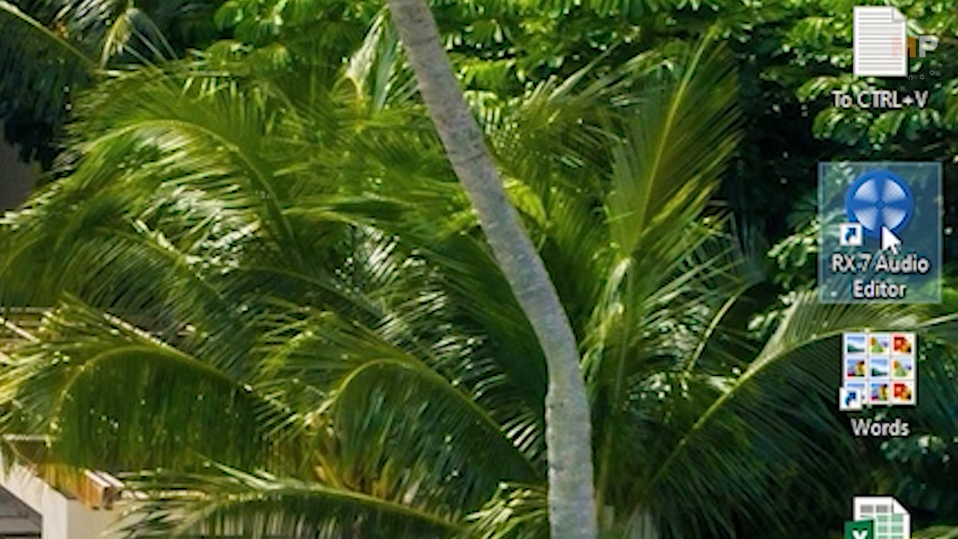
Step: Launch iZotope RX 7, open the Last Time WAV, and start playing it
double_click(890, 235)
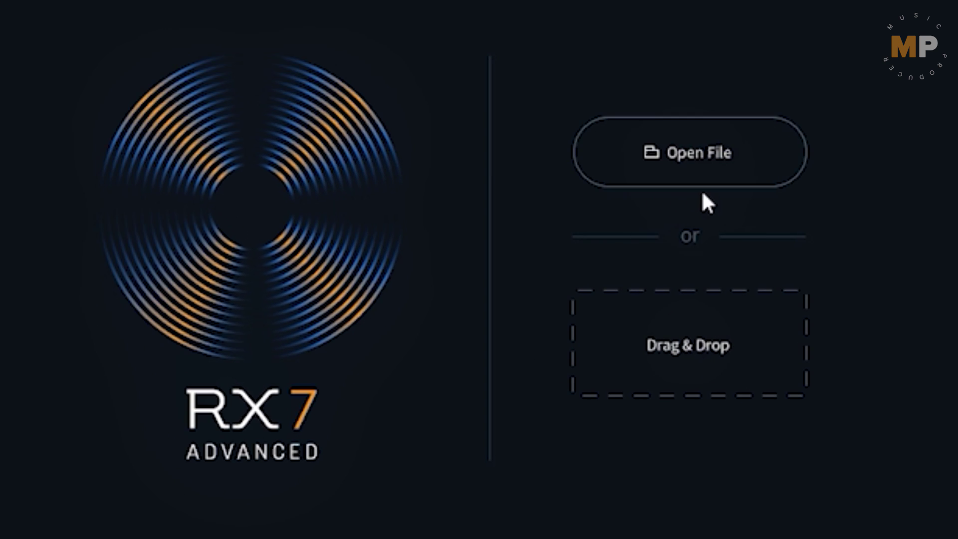
left_click(690, 152)
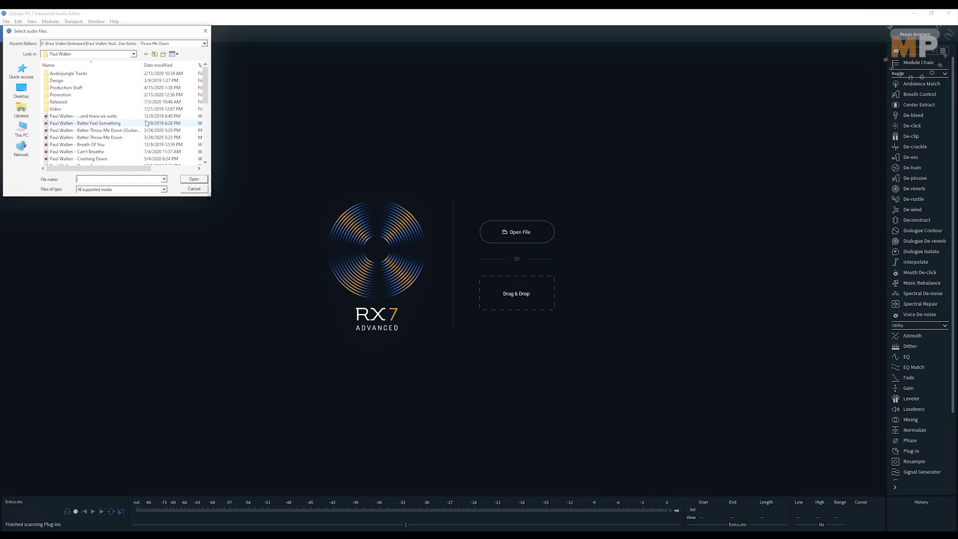
scroll(139, 120, "down", 3)
scroll(140, 116, "up", 3)
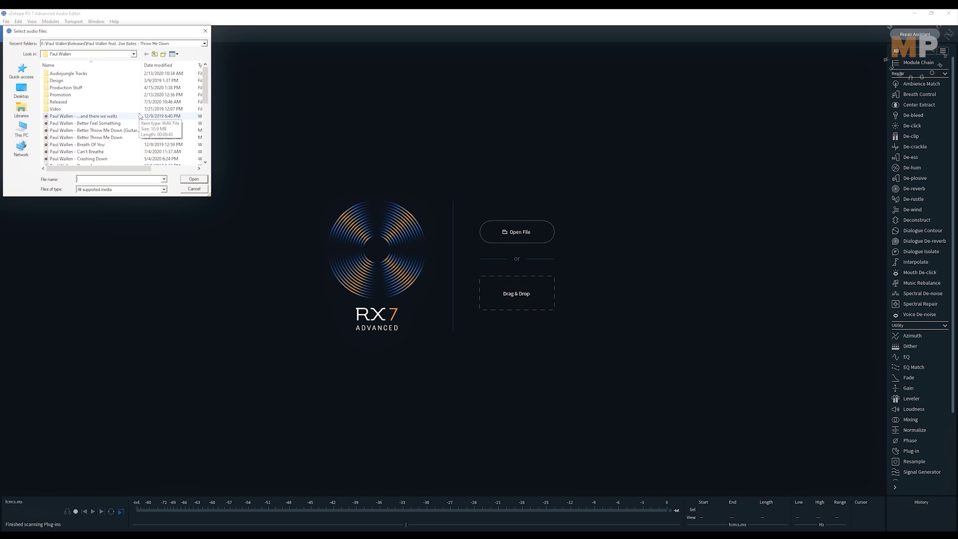
scroll(139, 117, "down", 1)
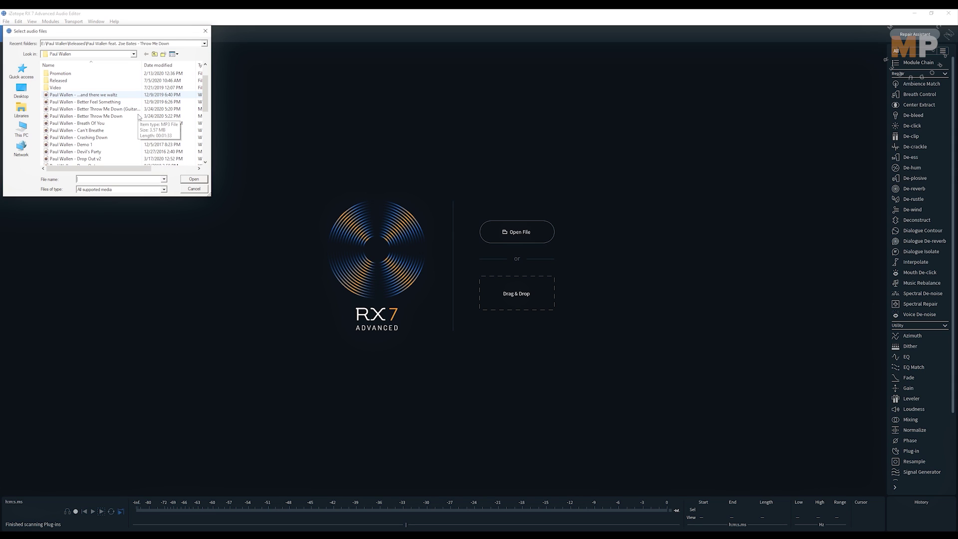
scroll(139, 116, "down", 3)
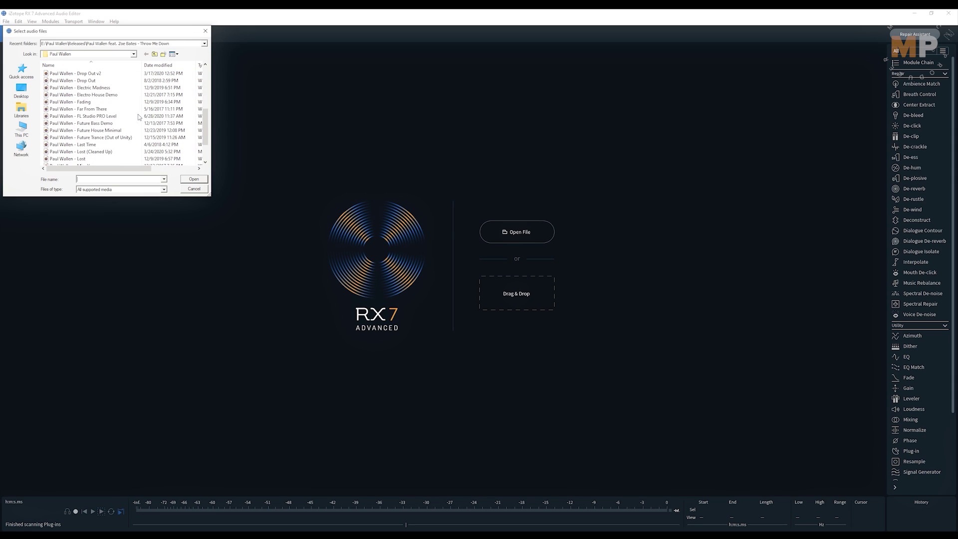
scroll(139, 117, "down", 3)
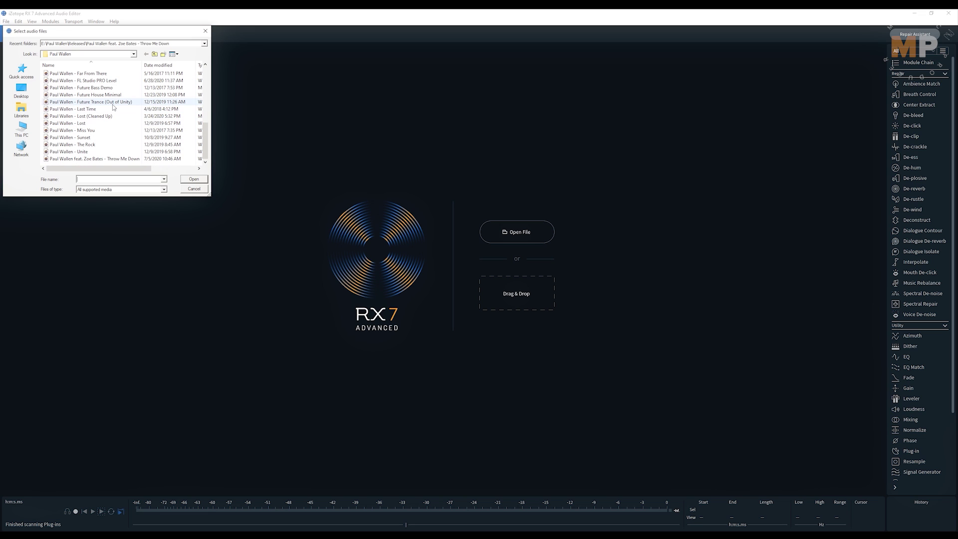
left_click(112, 109)
left_click(185, 179)
key("space")
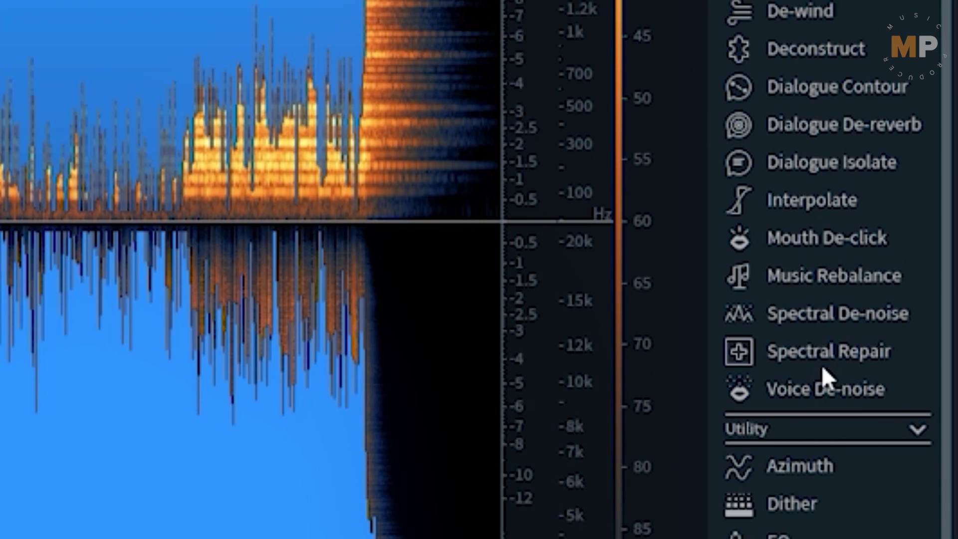
Step: In Music Rebalance, set Voice to 0 dB and drop Bass, Percussion and Other to -Inf
left_click(831, 274)
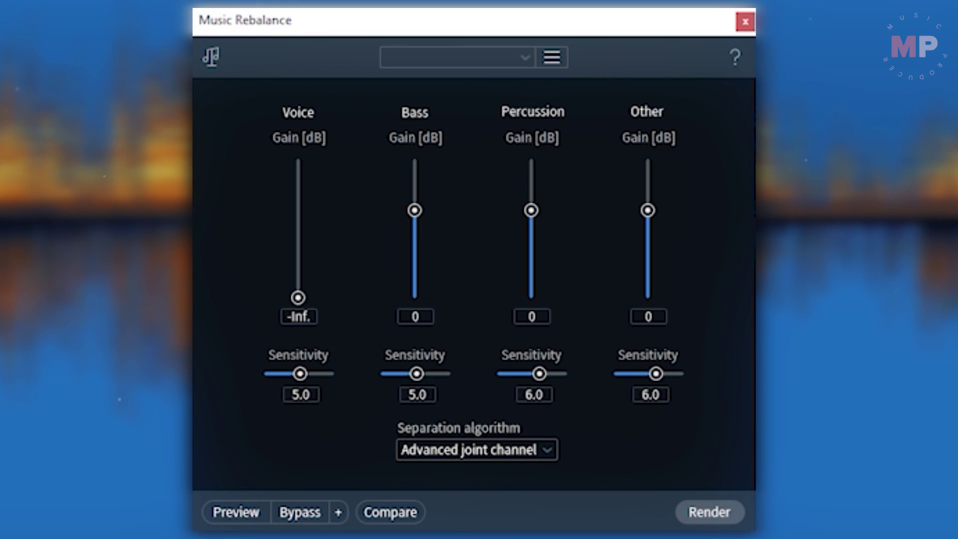
left_click_drag(298, 297, 304, 219)
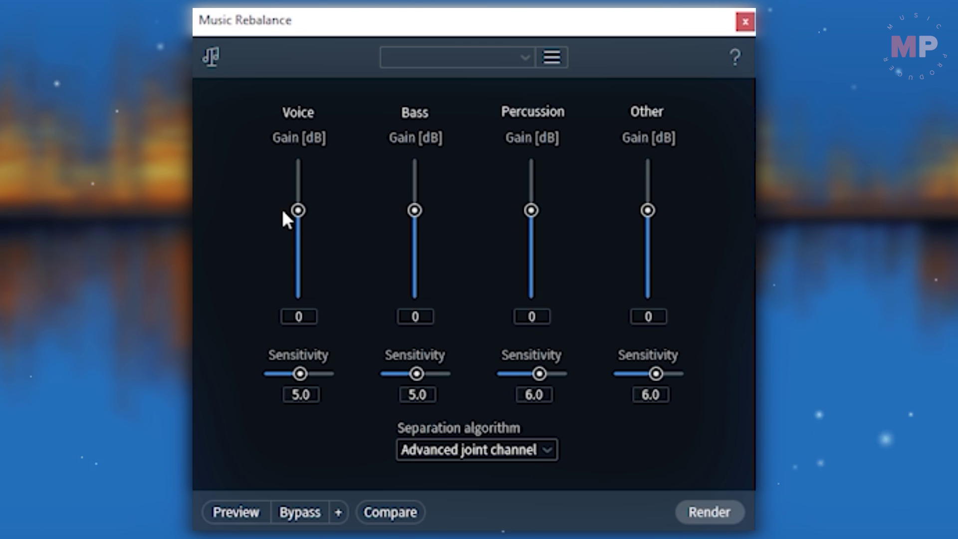
left_click_drag(414, 210, 419, 357)
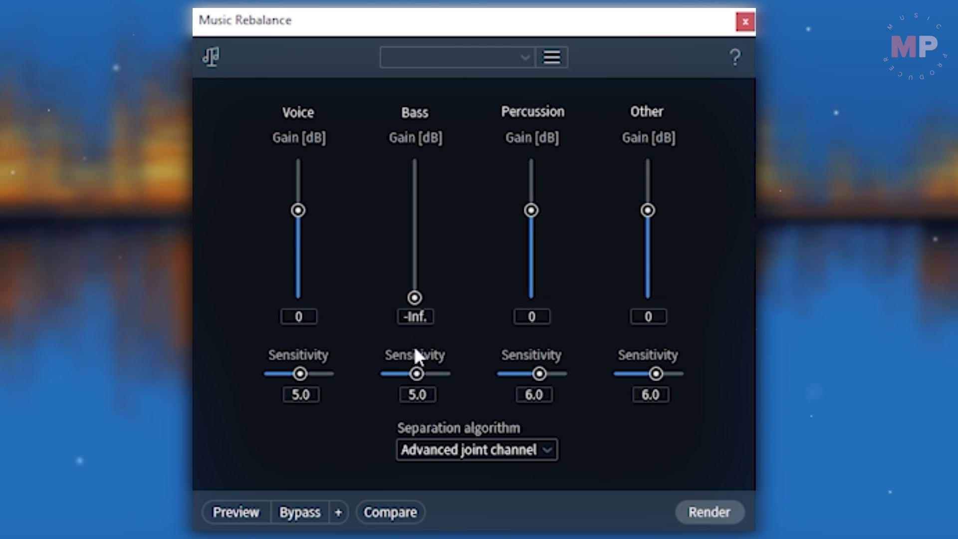
left_click_drag(531, 210, 531, 230)
left_click_drag(525, 271, 530, 320)
left_click_drag(647, 210, 624, 352)
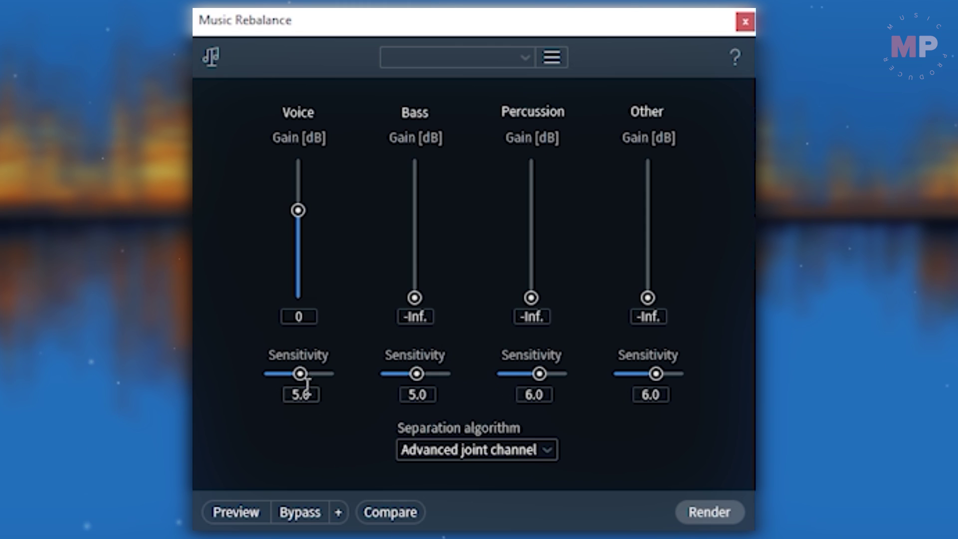
left_click_drag(308, 384, 265, 374)
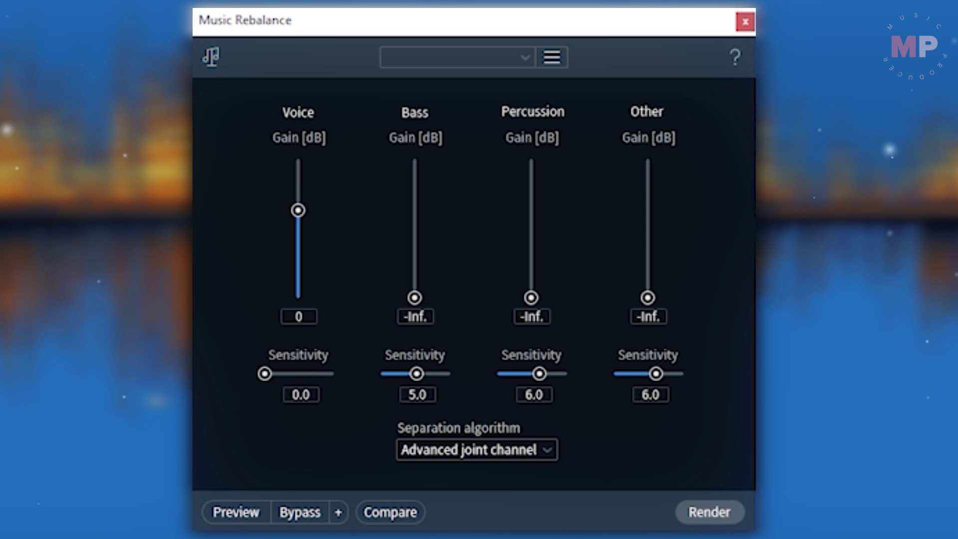
double_click(261, 373)
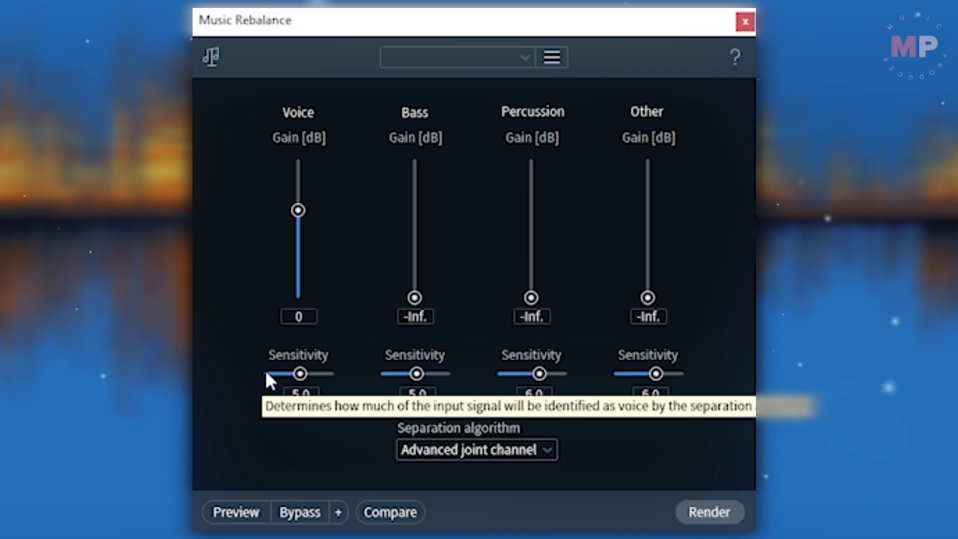
key("End")
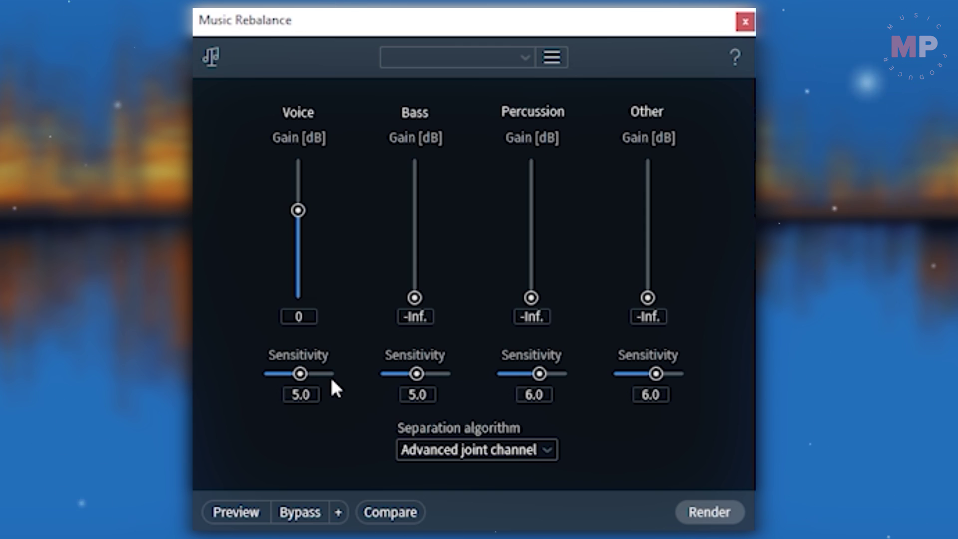
mouse_move(331, 376)
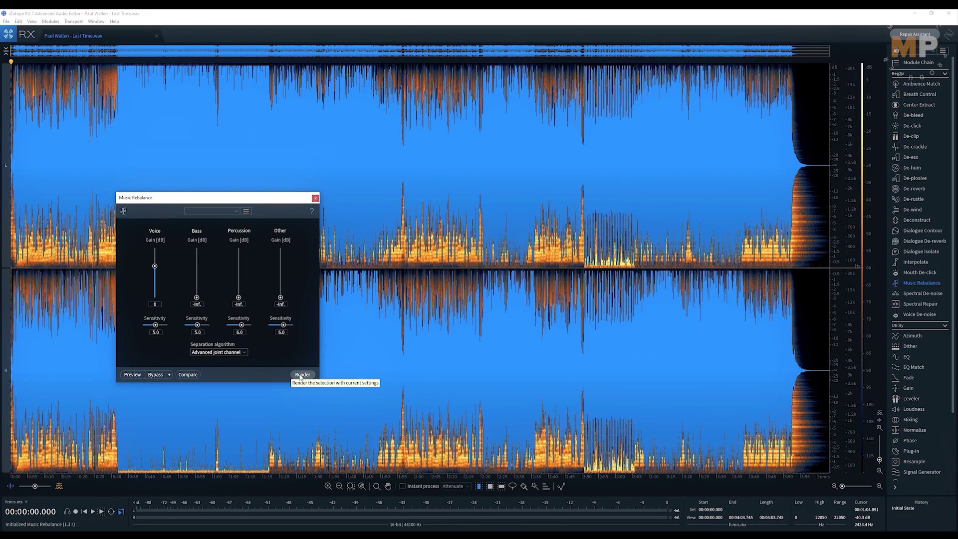
Step: Render the voice-only rebalance, listen to the isolated vocals, then close the Last Time file
left_click(302, 375)
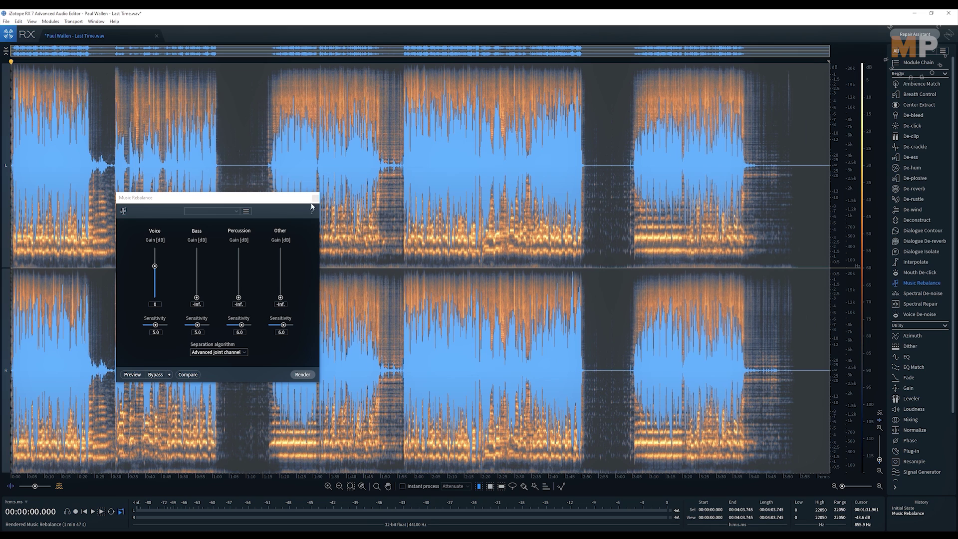
left_click(316, 198)
key("space")
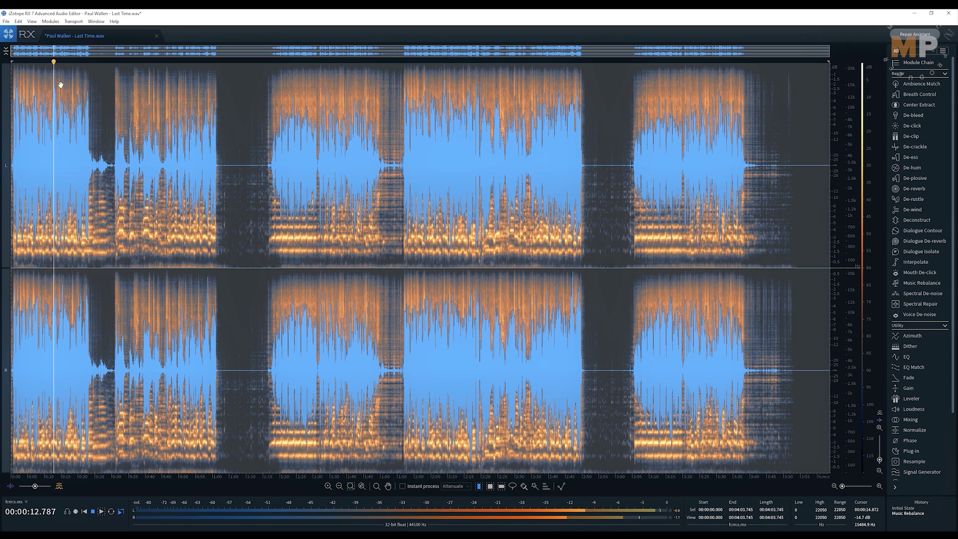
key("space")
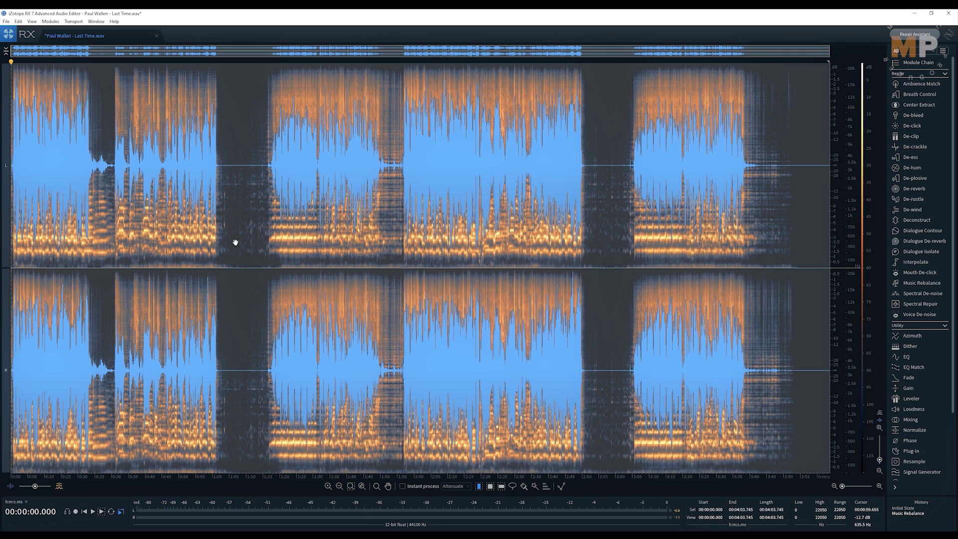
left_click(156, 35)
Step: Answer the save prompt and open the Throw Me Down WAV with Ctrl+O
left_click(493, 300)
key("ctrl+o")
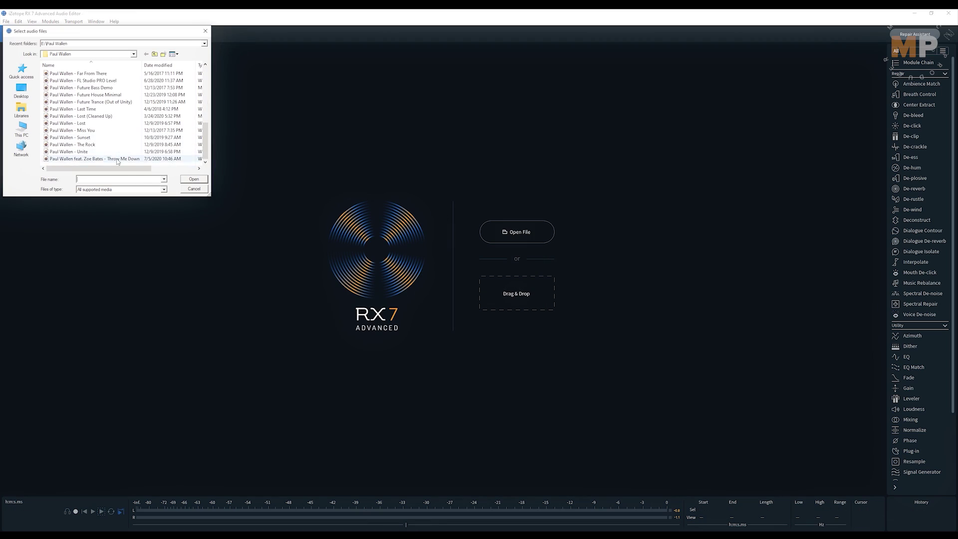
double_click(117, 159)
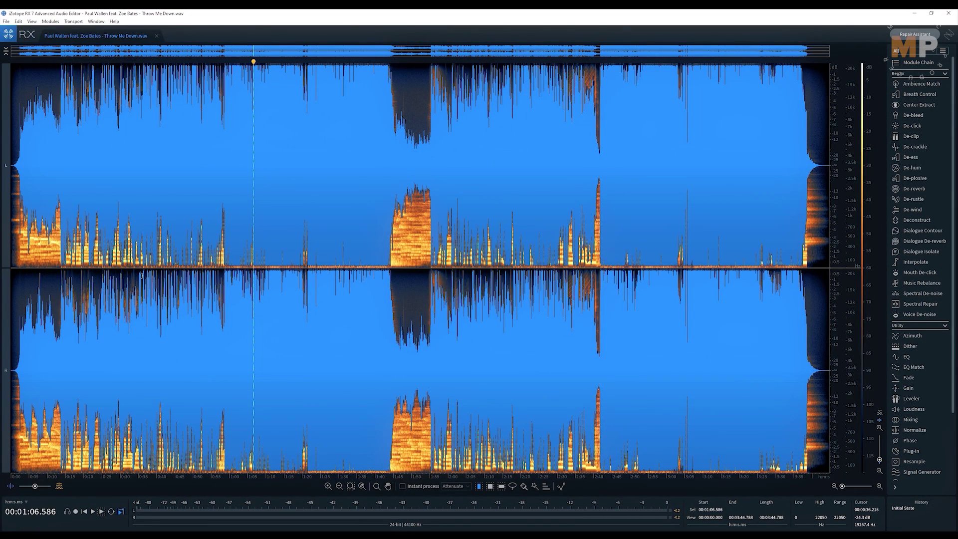
Step: Render a vocals-only Music Rebalance on the 0:36–1:20 selection and play it back
left_click_drag(143, 275, 305, 287)
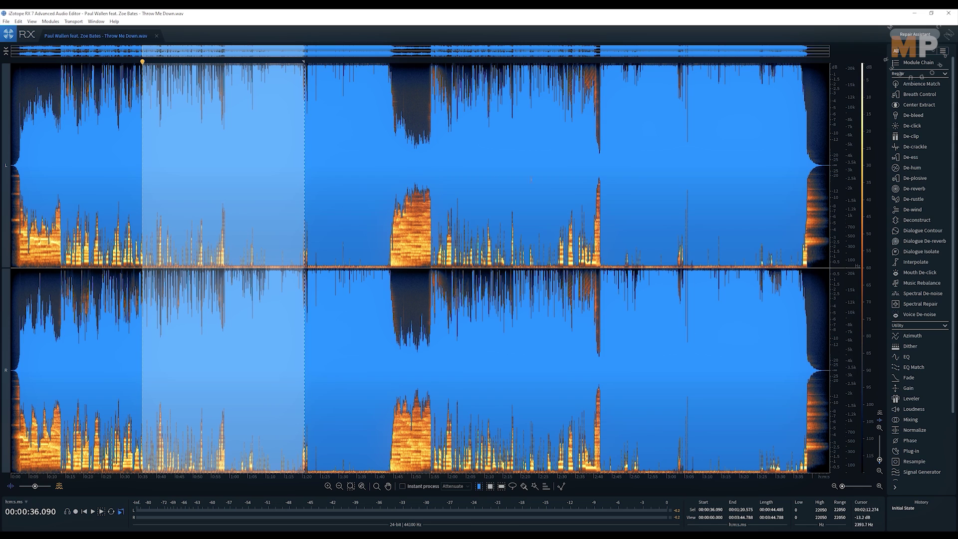
left_click(940, 283)
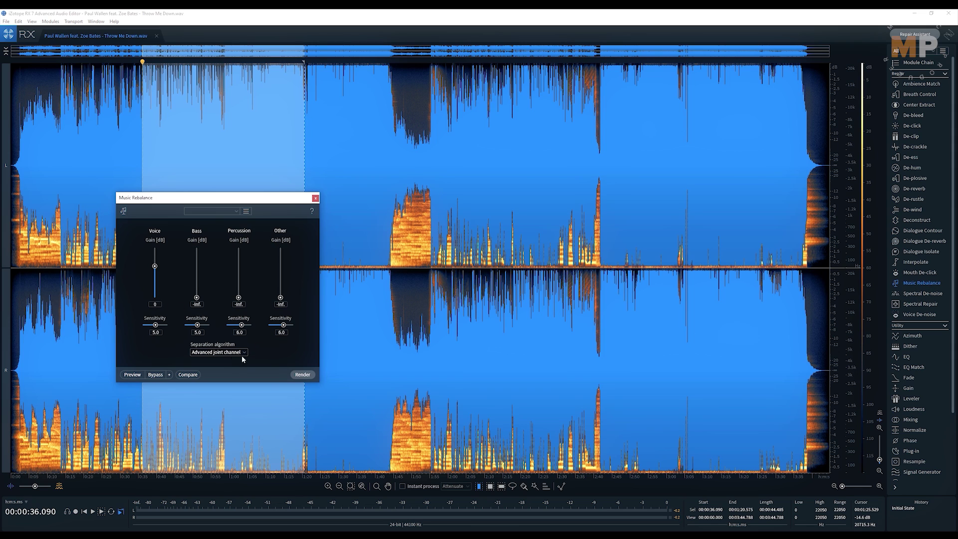
left_click(303, 375)
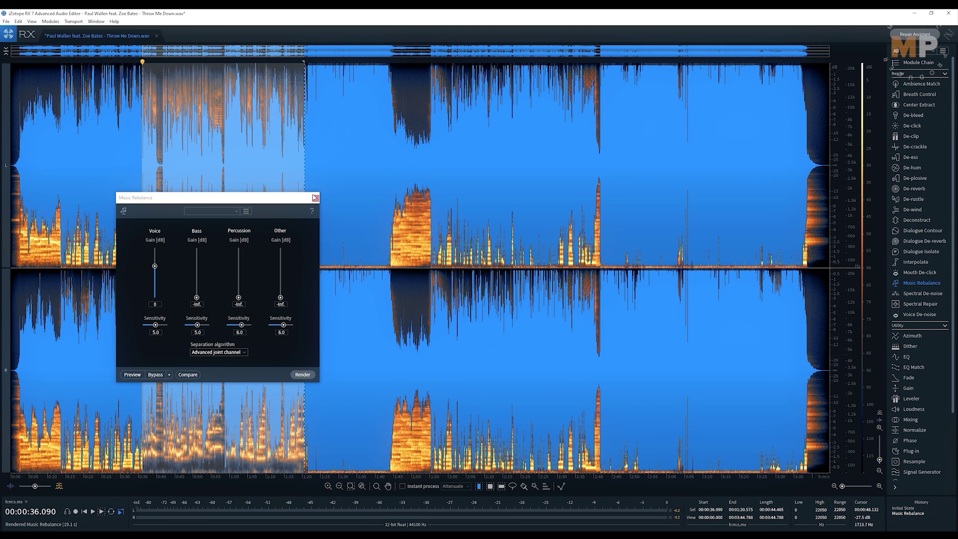
left_click(314, 198)
key("space")
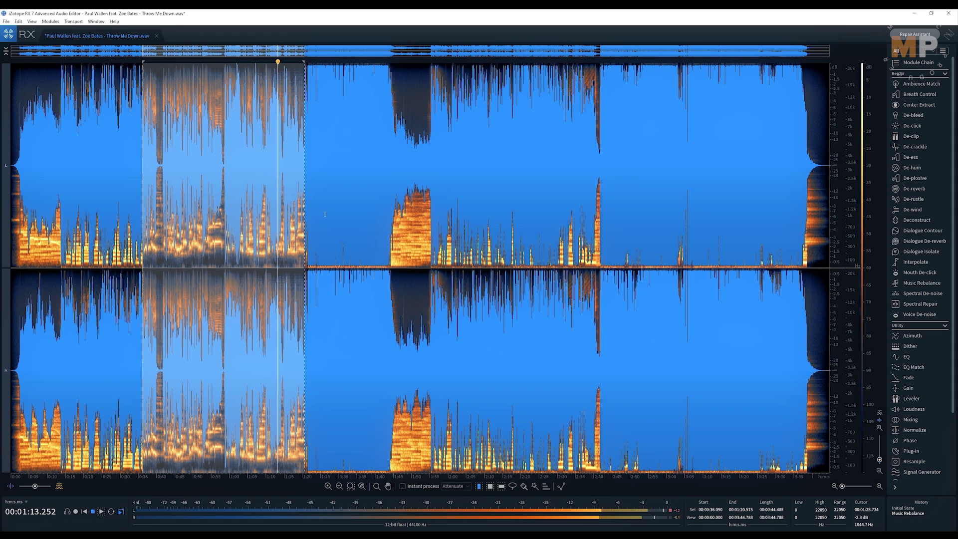
Step: Select 1:21.8–1:42.8 and reset Percussion and Other gains to 0 dB in Music Rebalance
left_click(316, 257)
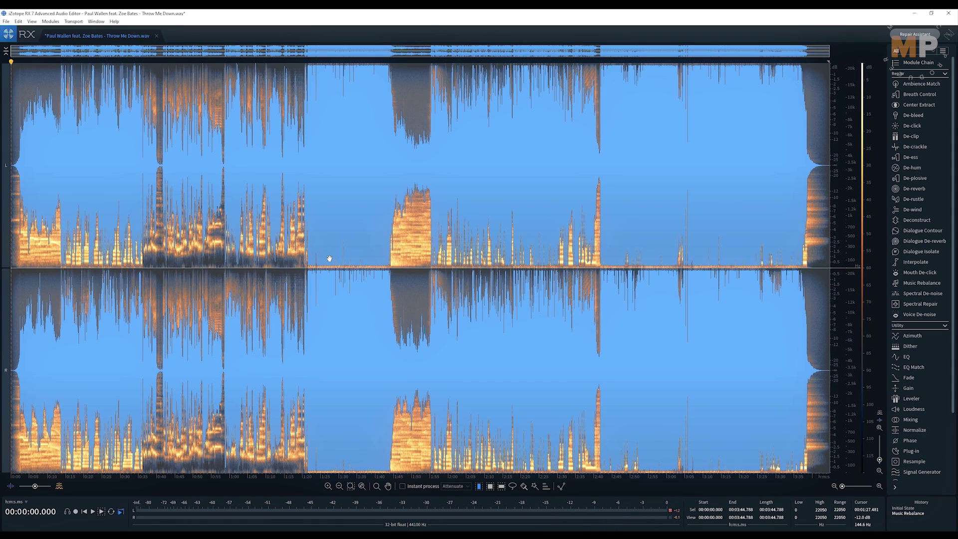
left_click_drag(309, 259, 385, 260)
left_click(922, 283)
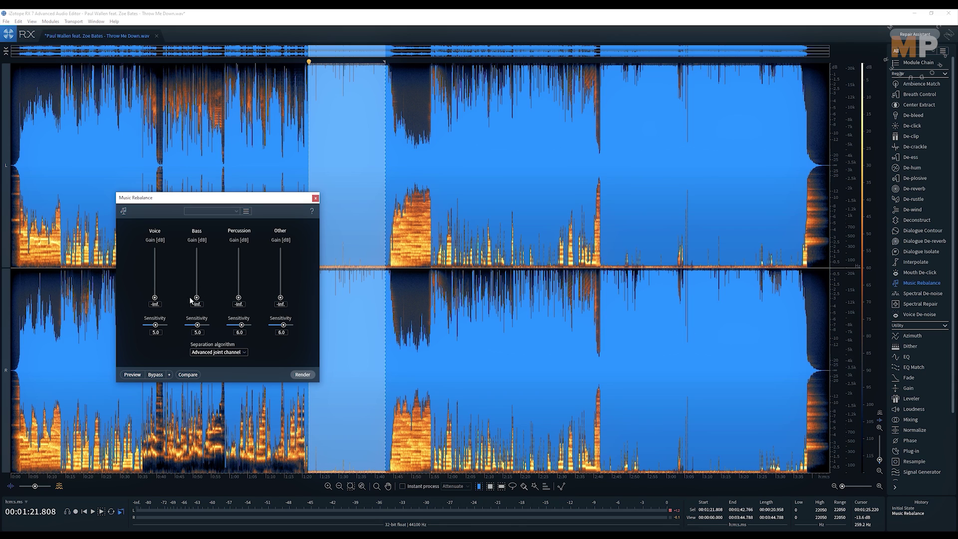
double_click(238, 298)
double_click(280, 299)
left_click(289, 374)
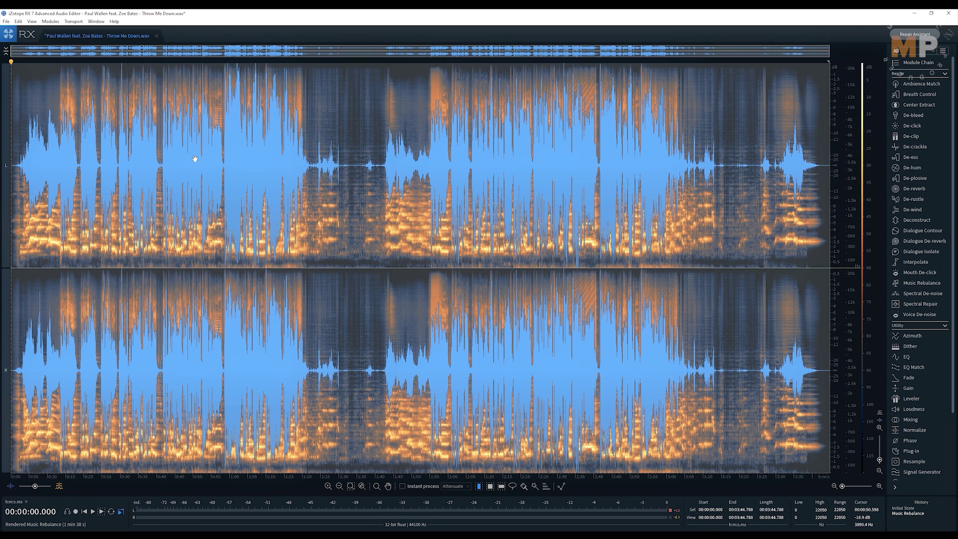
Step: Save as 'Throw Me Down (Isolated Acapella)' WAV in Released's song subfolder, then drag it into FL Studio
left_click(7, 22)
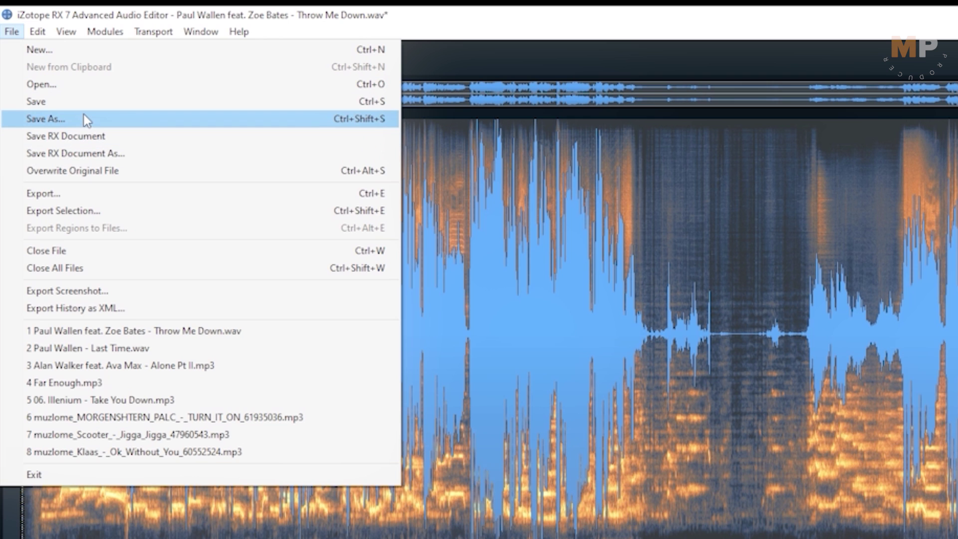
left_click(84, 116)
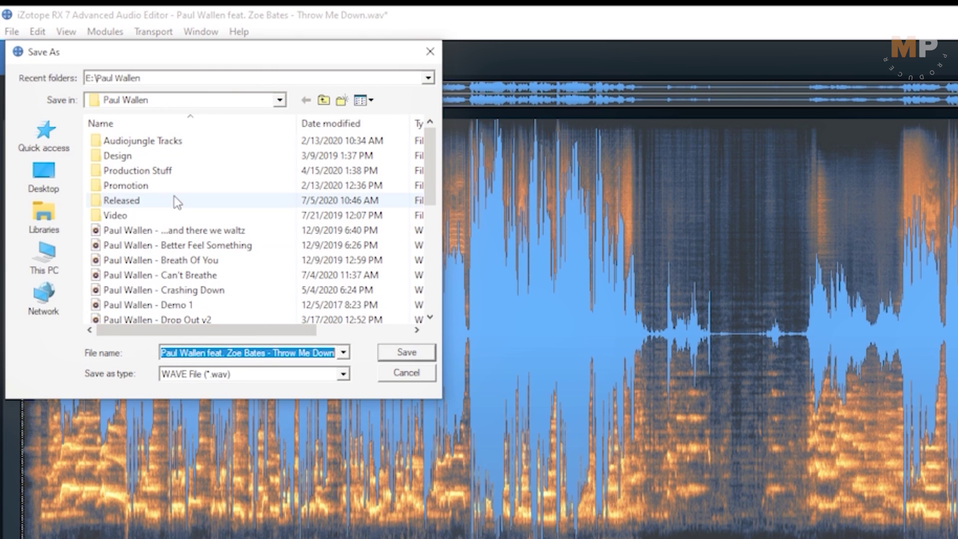
double_click(170, 200)
double_click(222, 186)
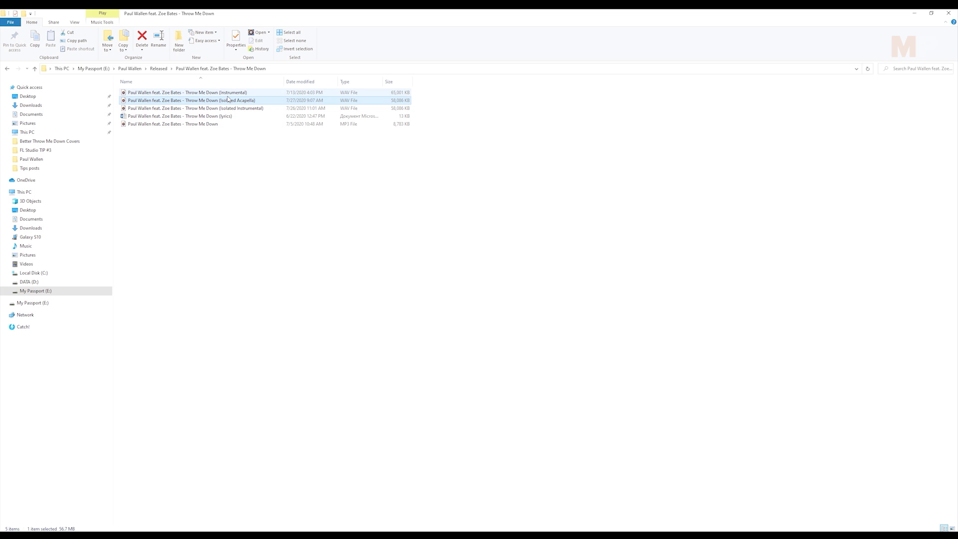
left_click_drag(228, 99, 414, 38)
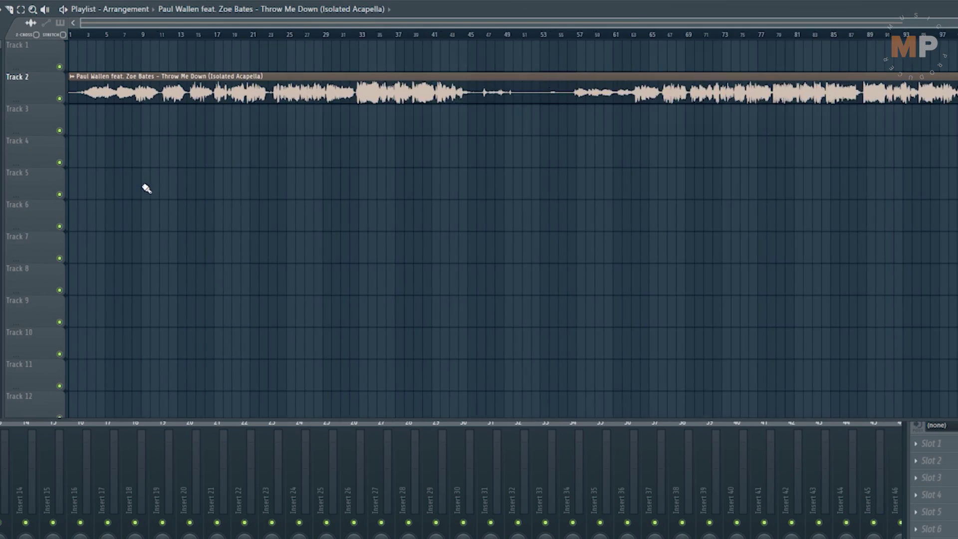
scroll(400, 81, "down", 2)
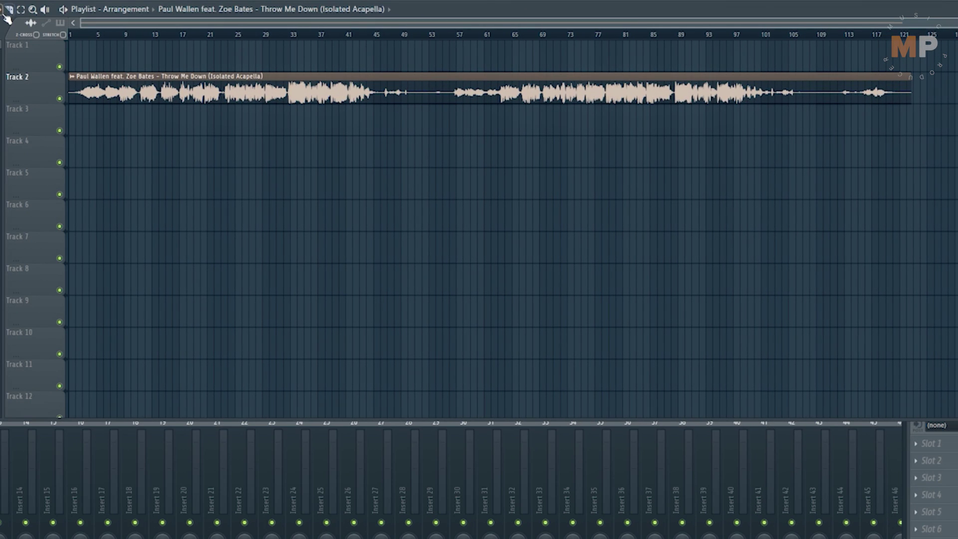
Step: Play the acapella clip on Track 2, jumping ahead to bars 8 and 61 to find silence
scroll(93, 144, "up", 2)
key("space")
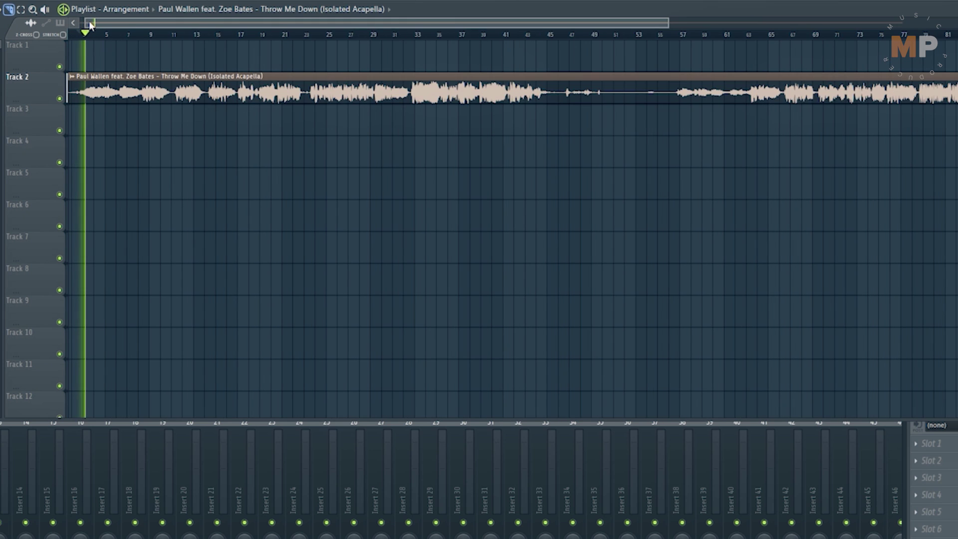
scroll(84, 135, "up", 2)
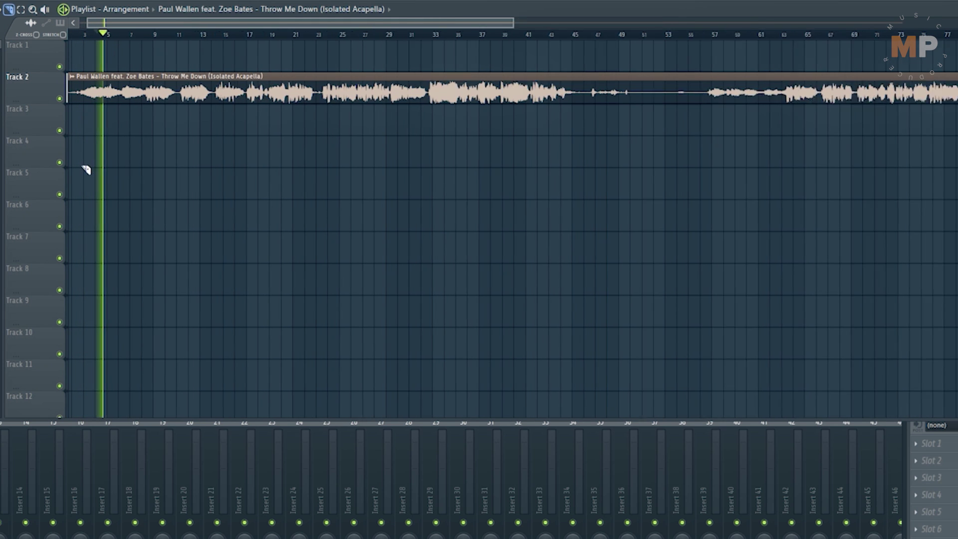
left_click(133, 34)
scroll(259, 69, "up", 2)
scroll(248, 139, "down", 1)
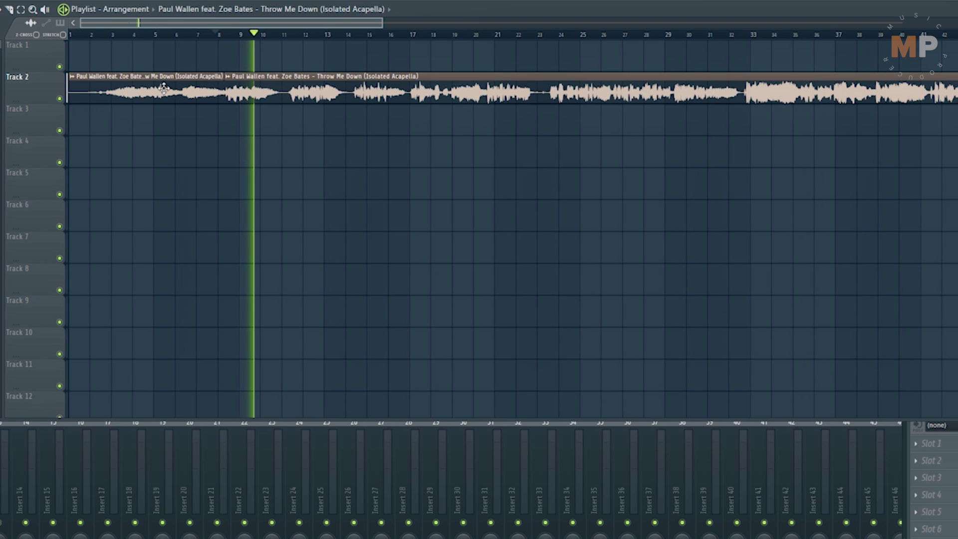
scroll(156, 167, "down", 4)
left_click(571, 35)
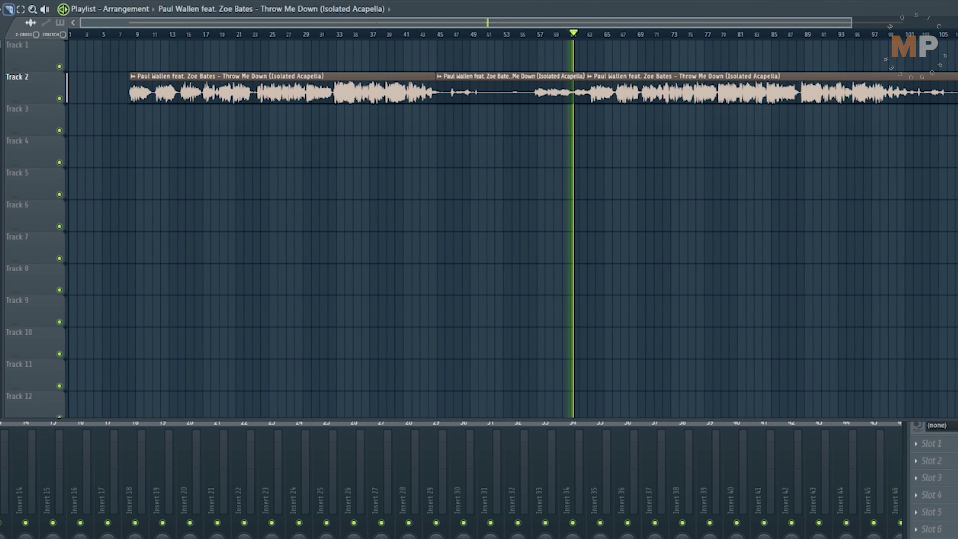
scroll(439, 83, "up", 2)
scroll(545, 197, "up", 1)
scroll(352, 100, "up", 2)
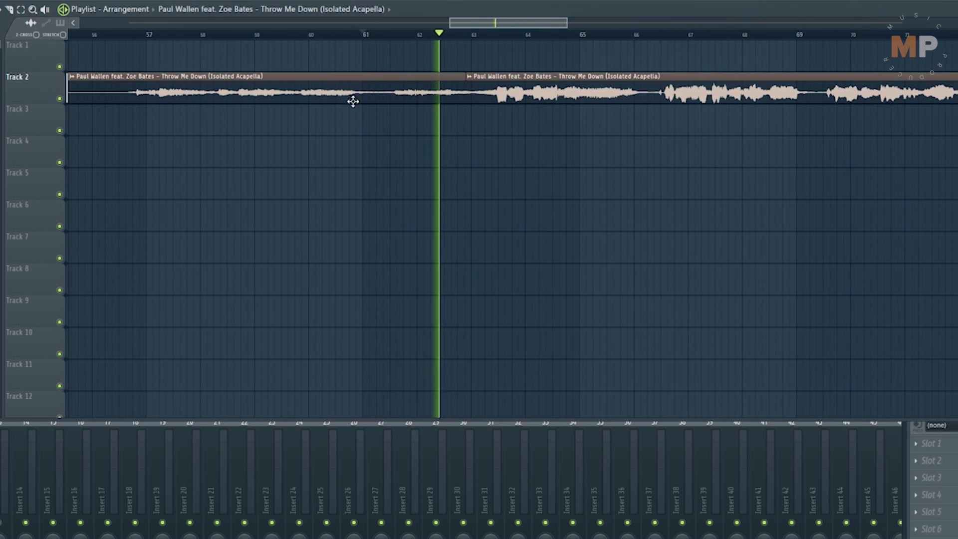
Step: Delete the silent clip piece on Track 2, trim its leading silence, and check around bar 73
right_click(424, 89)
left_click_drag(467, 99, 491, 99)
scroll(394, 171, "down", 5)
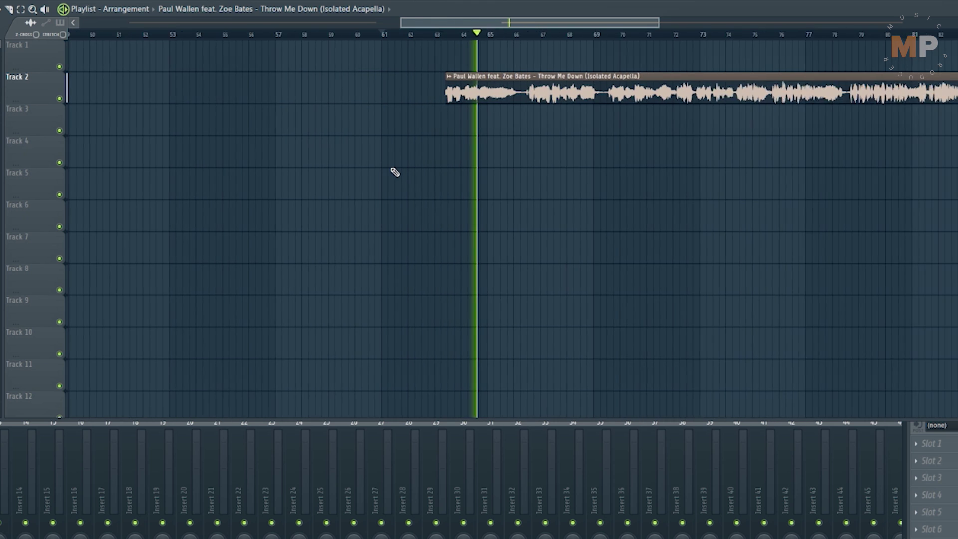
scroll(635, 38, "up", 2)
scroll(648, 37, "down", 2)
left_click(665, 35)
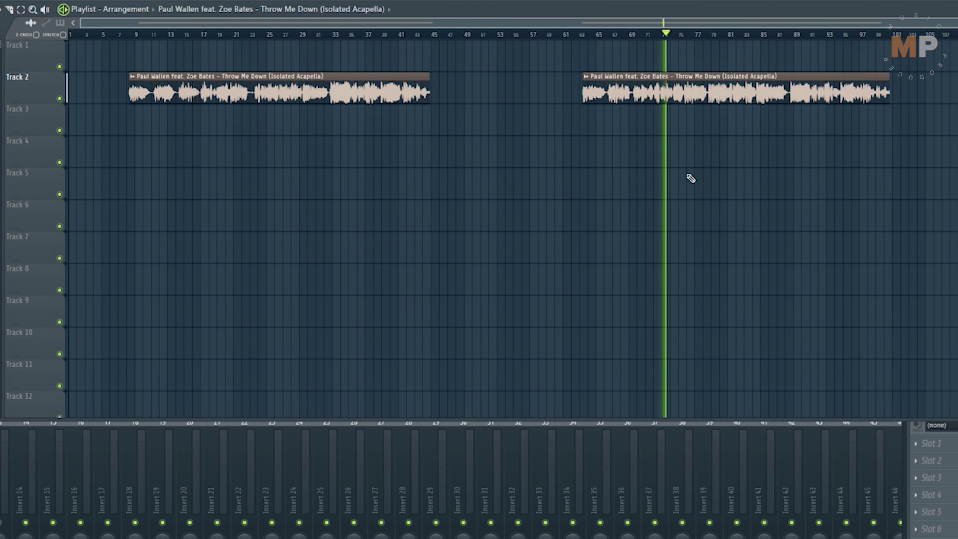
scroll(676, 147, "up", 2)
scroll(605, 178, "up", 2)
scroll(630, 180, "down", 2)
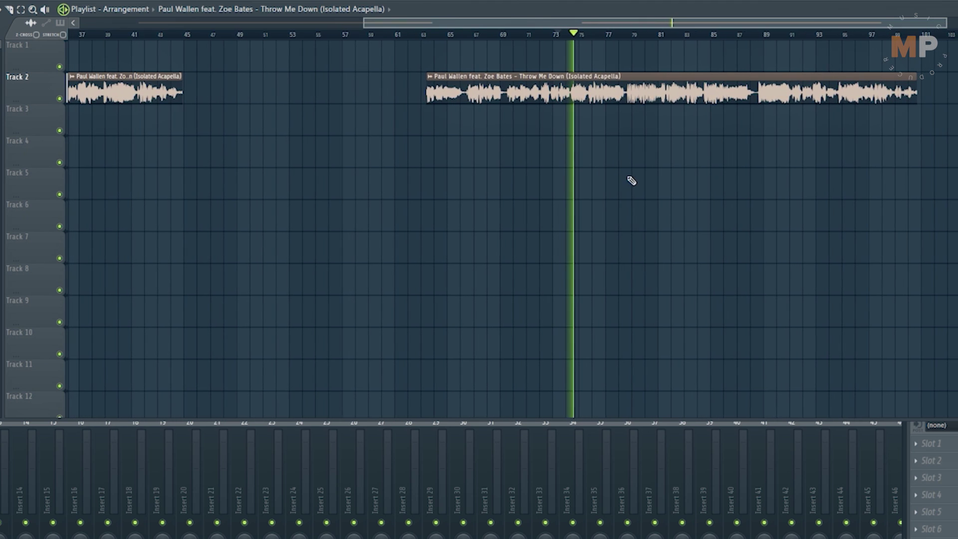
scroll(733, 155, "up", 3)
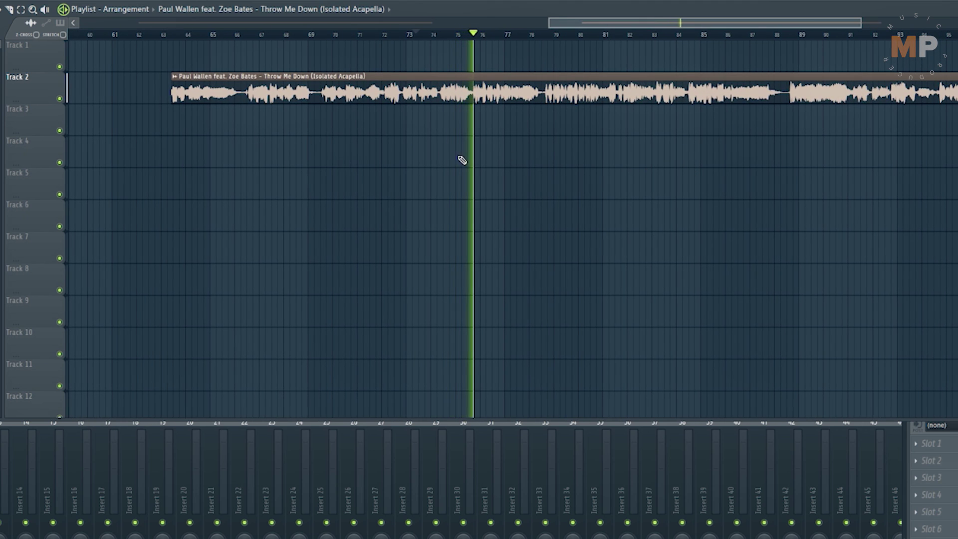
key("space")
scroll(462, 160, "down", 3)
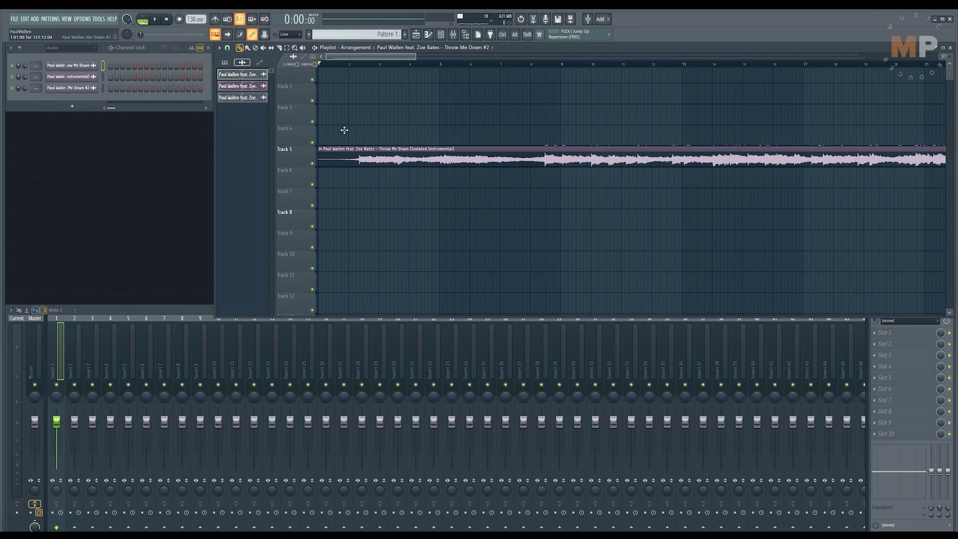
scroll(232, 310, "down", 5)
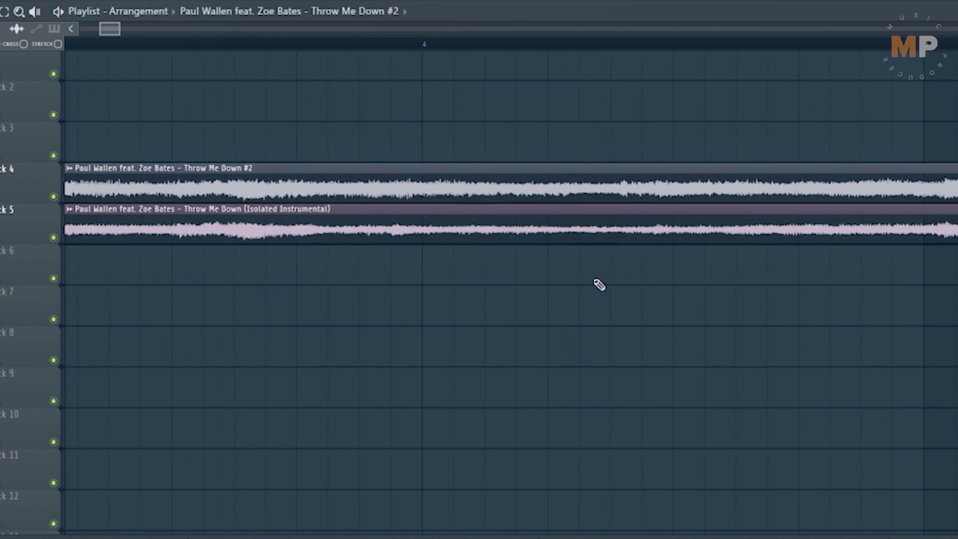
scroll(831, 313, "up", 2)
scroll(367, 316, "down", 4)
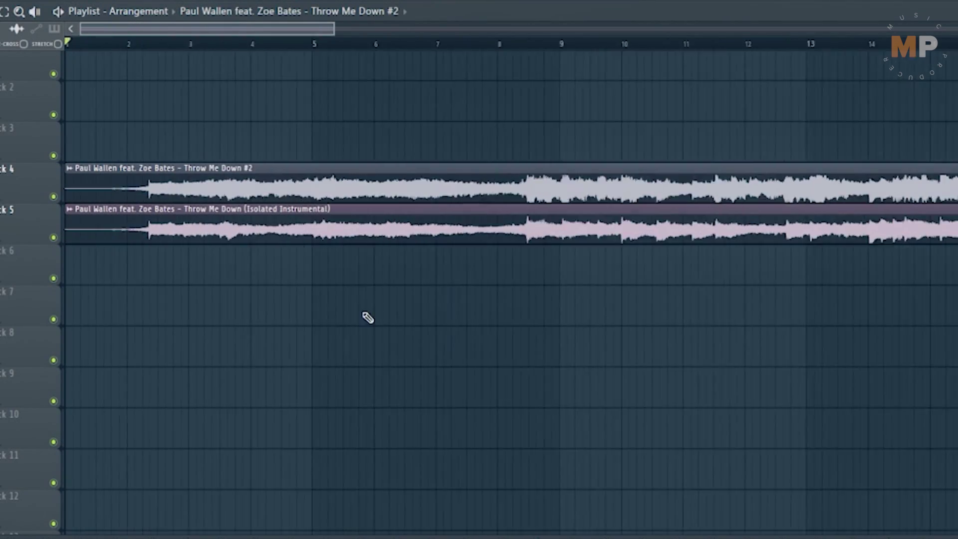
scroll(139, 299, "up", 8)
scroll(143, 250, "down", 6)
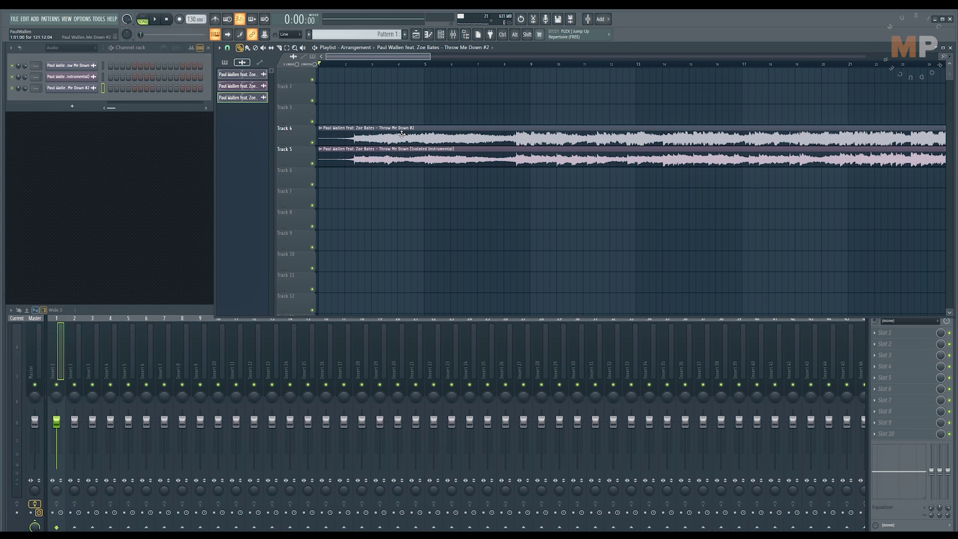
Step: Open the isolated instrumental's sample settings and toggle Reverse polarity on and off
double_click(402, 134)
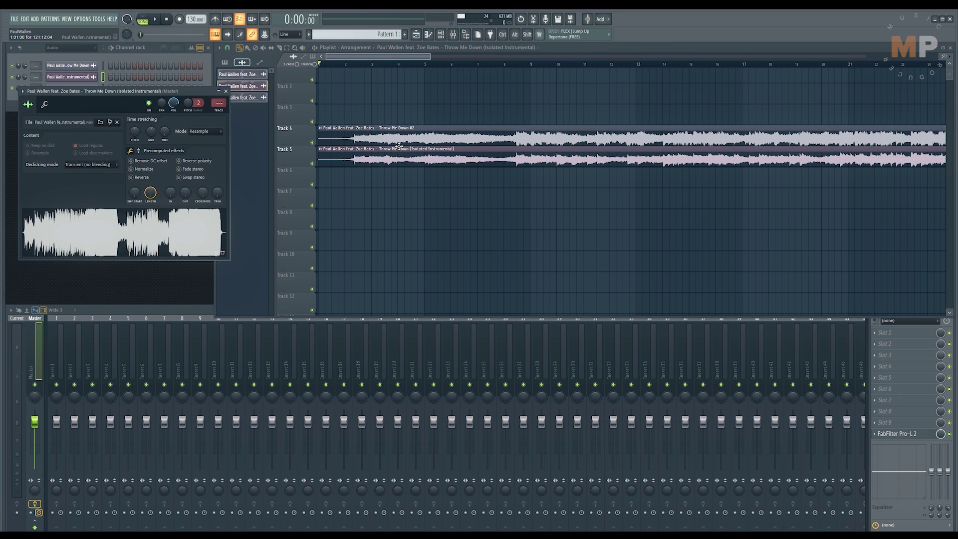
double_click(400, 154)
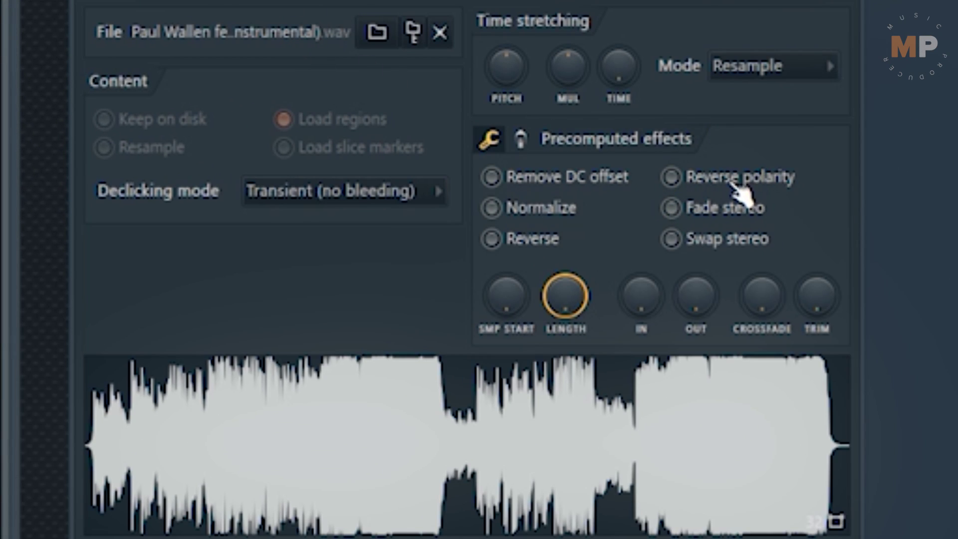
left_click(714, 183)
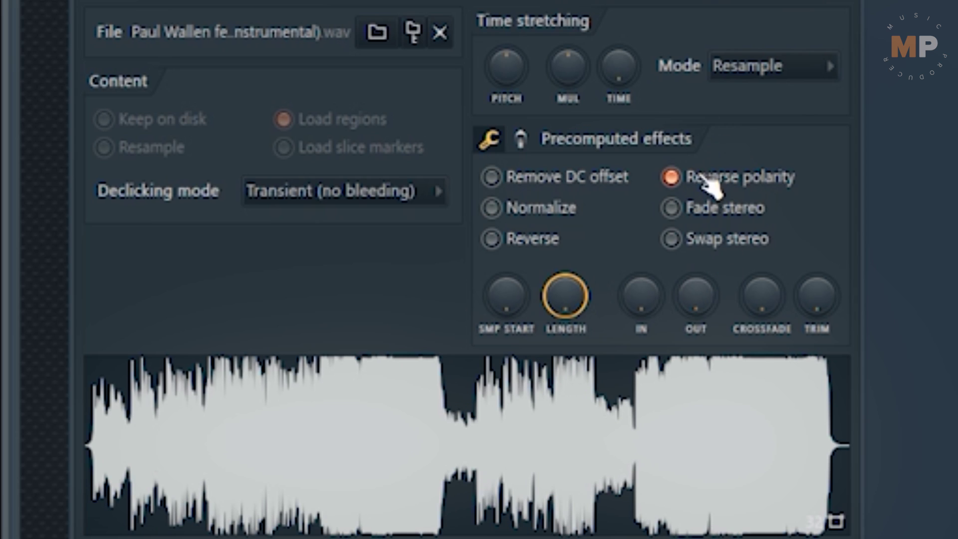
left_click(718, 186)
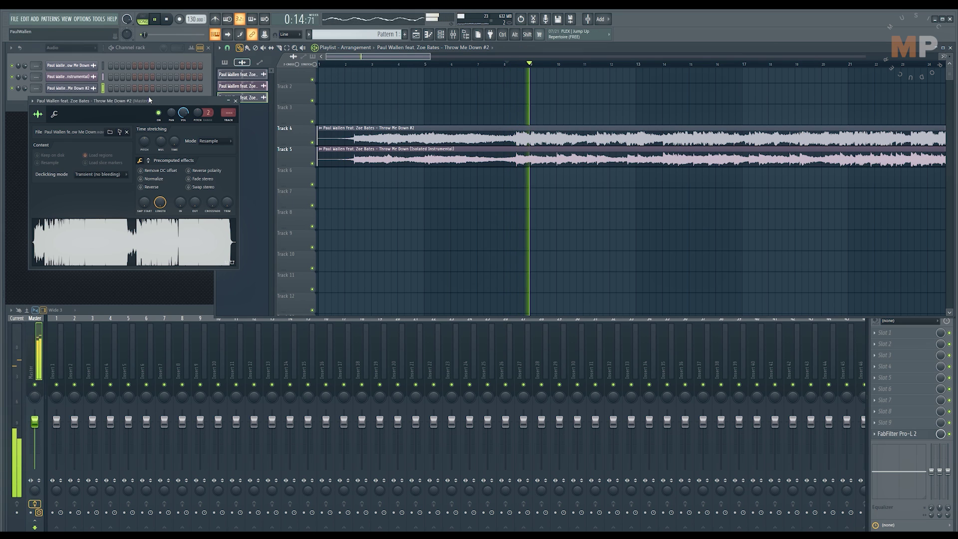
Step: Compare inverted and normal polarity during playback, leave polarity normal, and close the settings
left_click(239, 86)
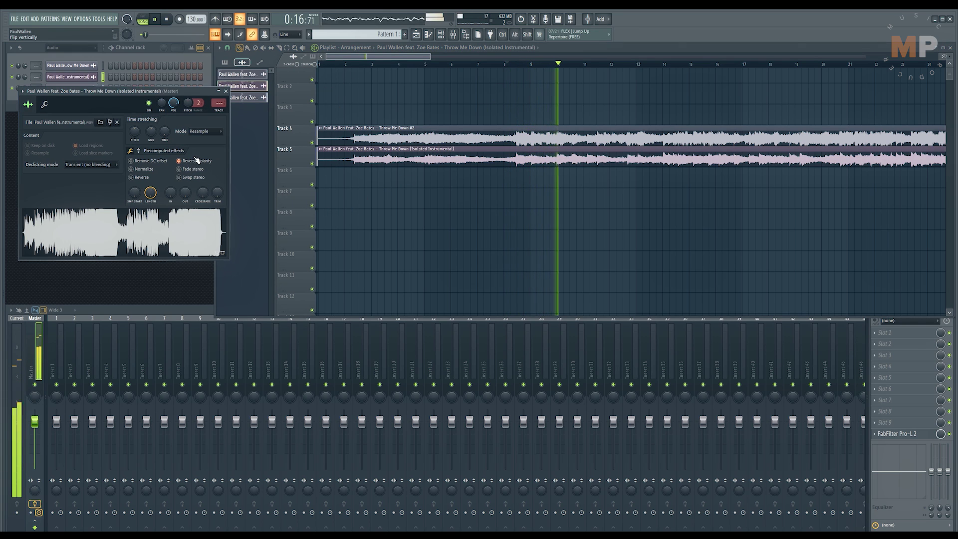
left_click(196, 161)
left_click(196, 161)
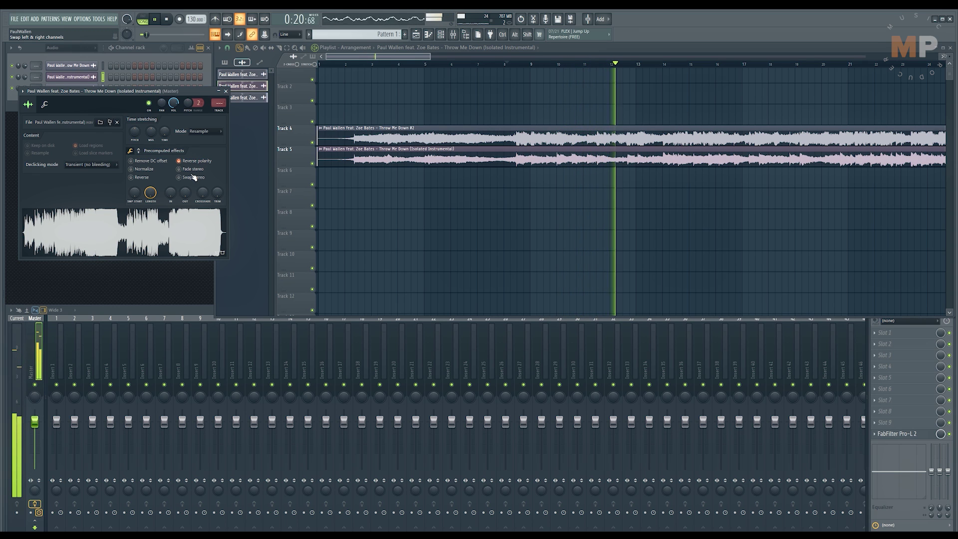
left_click(196, 163)
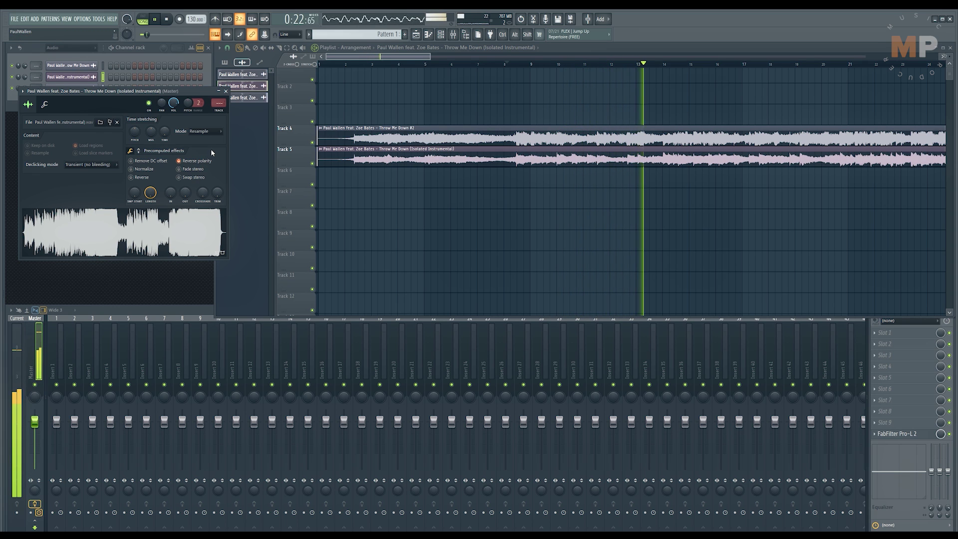
key("space")
scroll(591, 181, "up", 4)
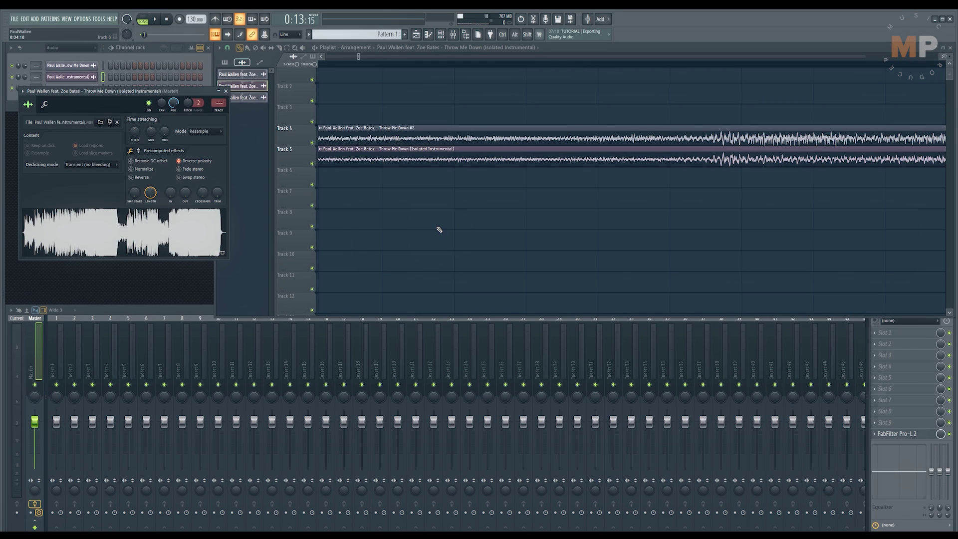
scroll(449, 224, "down", 5)
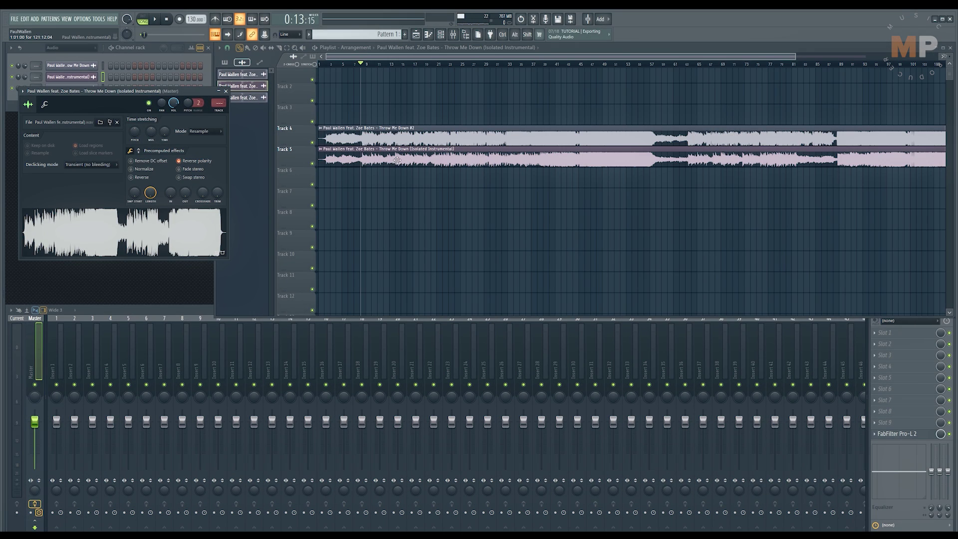
left_click(193, 161)
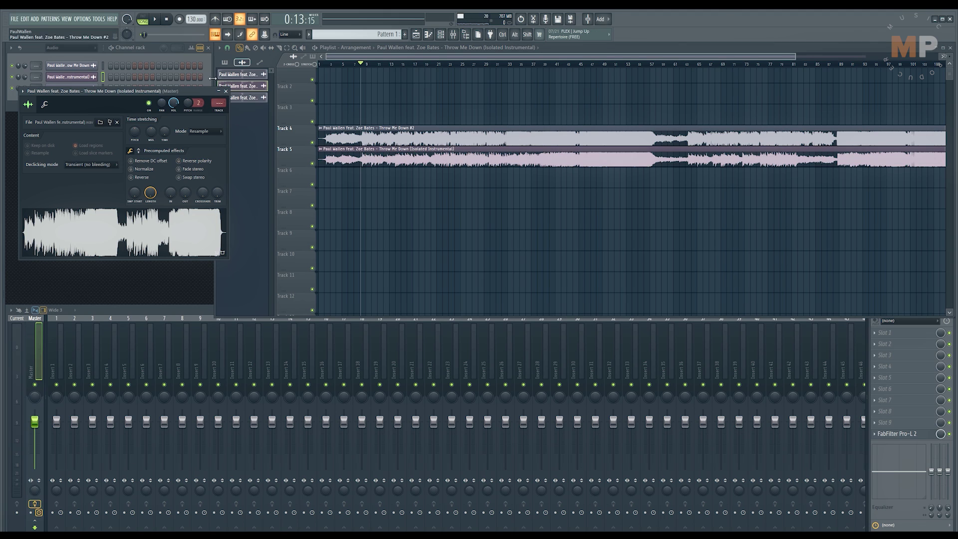
left_click(225, 90)
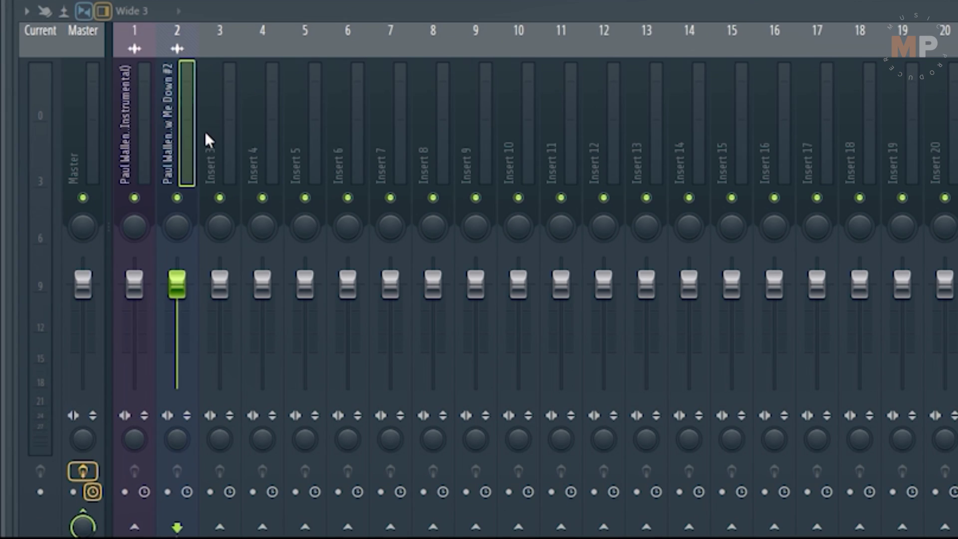
Step: Select mixer inserts 1 and 2 and play the instrumental and song together
left_click(134, 137)
left_click(178, 135)
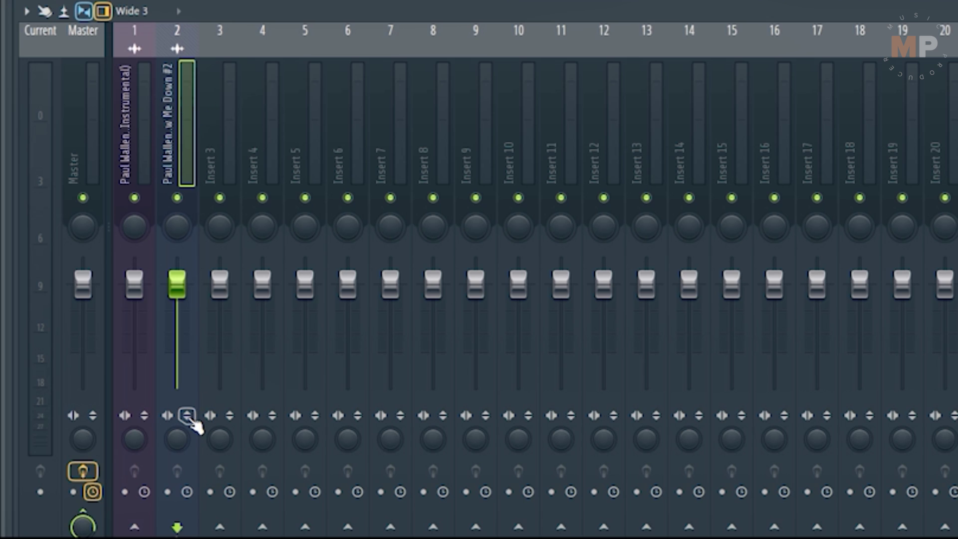
key("space")
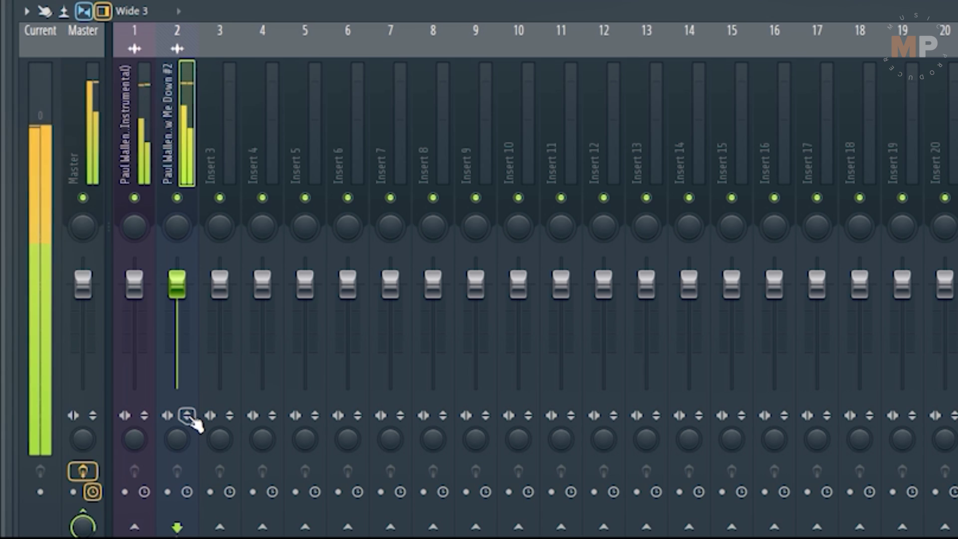
left_click(146, 416)
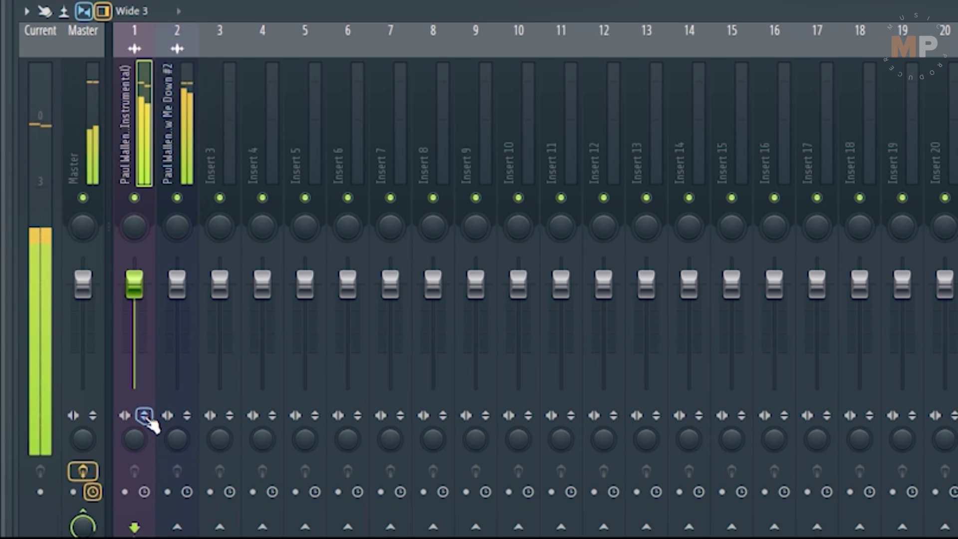
left_click(194, 420)
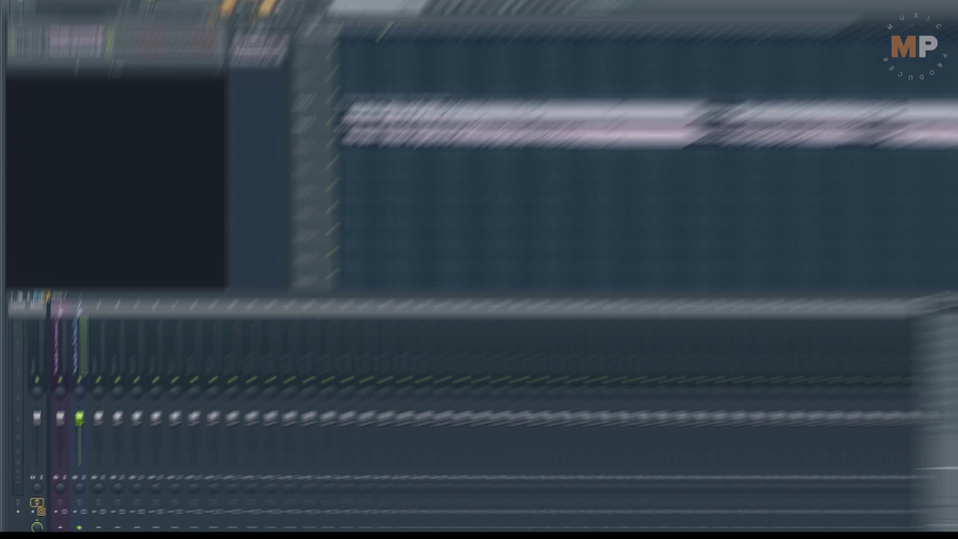
Step: Show the File > Export formats, then close the menu without exporting anything
left_click(14, 19)
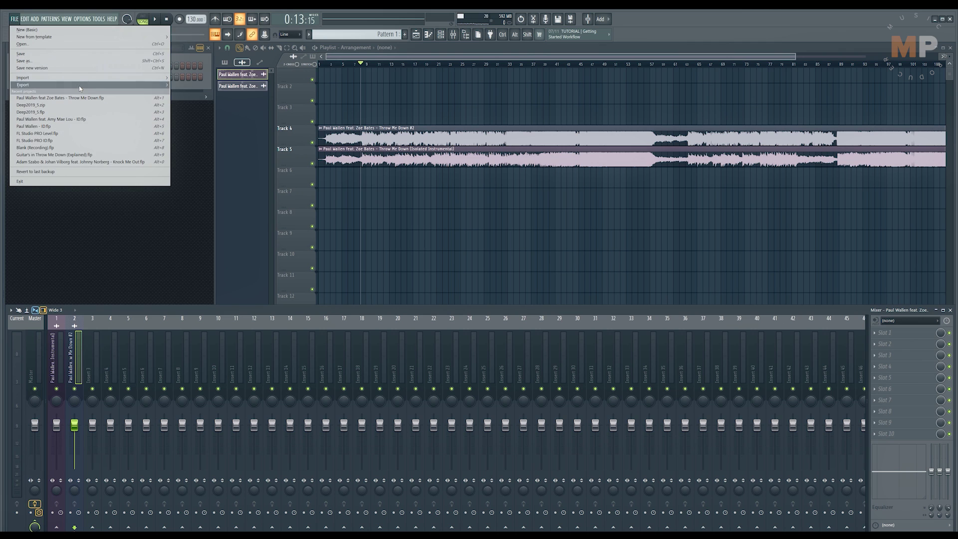
mouse_move(80, 88)
left_click(399, 244)
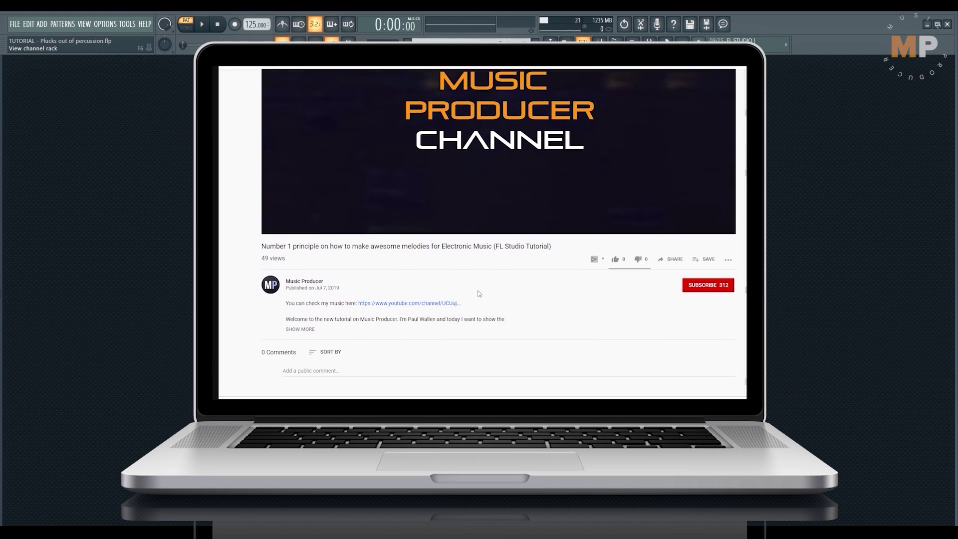
Step: Like the tutorial video, subscribe to the Music Producer channel, and enable its notification bell
left_click(615, 259)
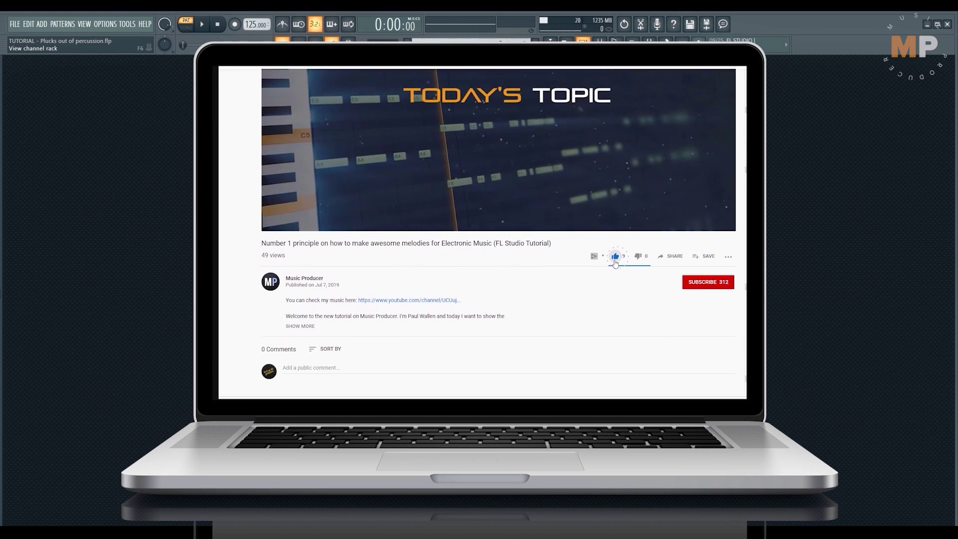
left_click(715, 293)
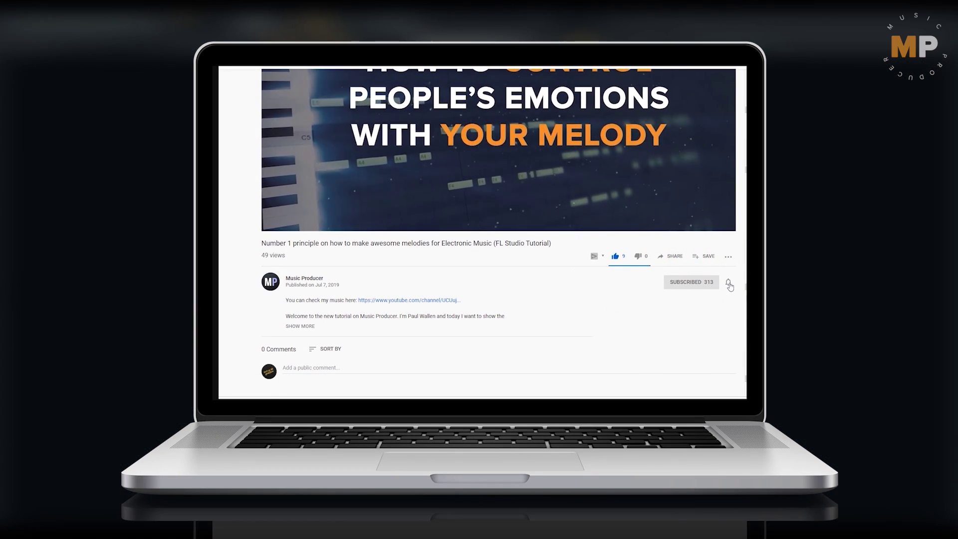
left_click(728, 283)
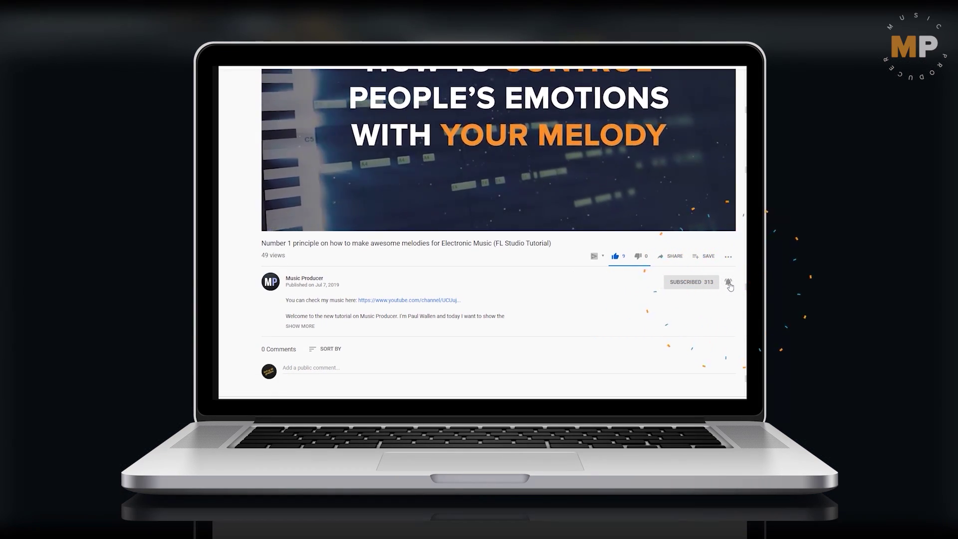